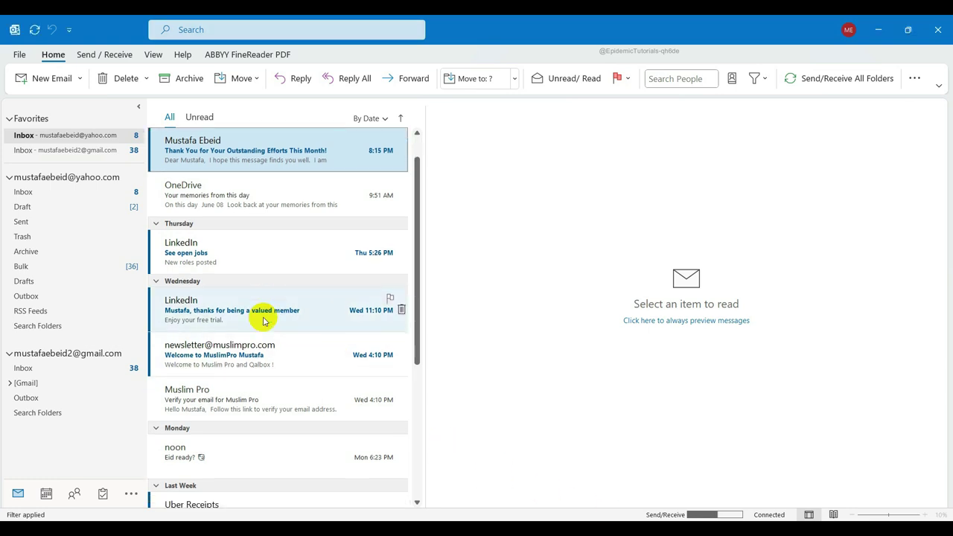
Step: Open the inbox email "Thank You for Your Outstanding Efforts This Month!" and copy its entire message text
scroll(253, 320, down, 3)
scroll(262, 323, up, 3)
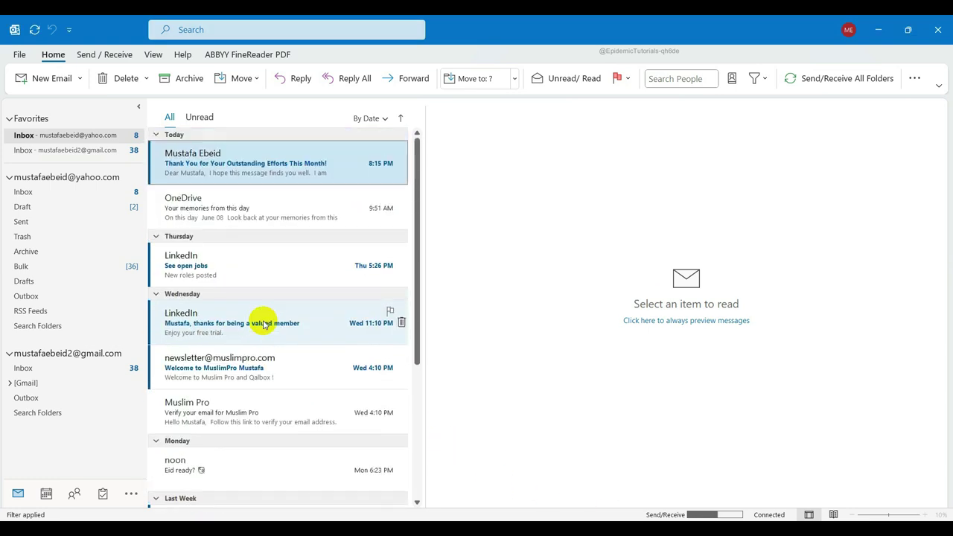
click(253, 174)
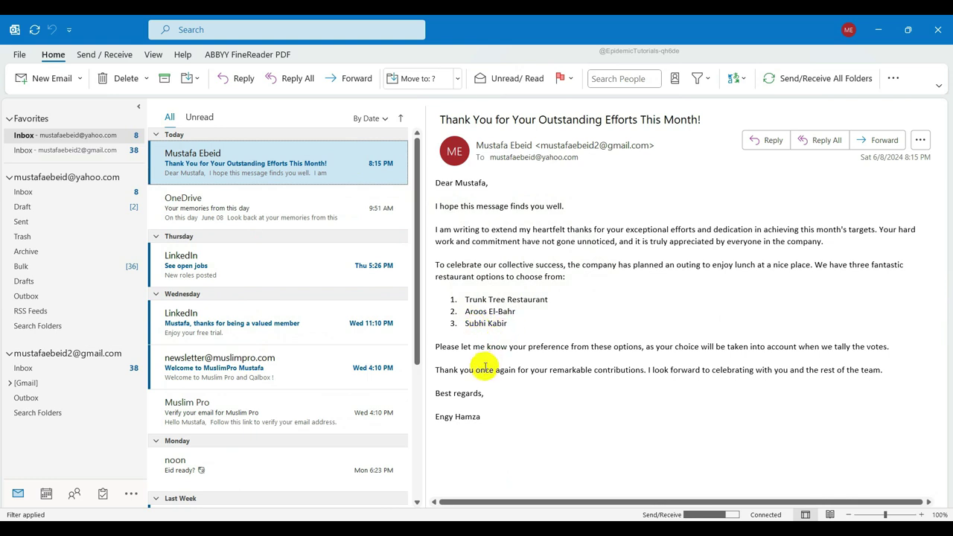
drag(497, 419, 436, 186)
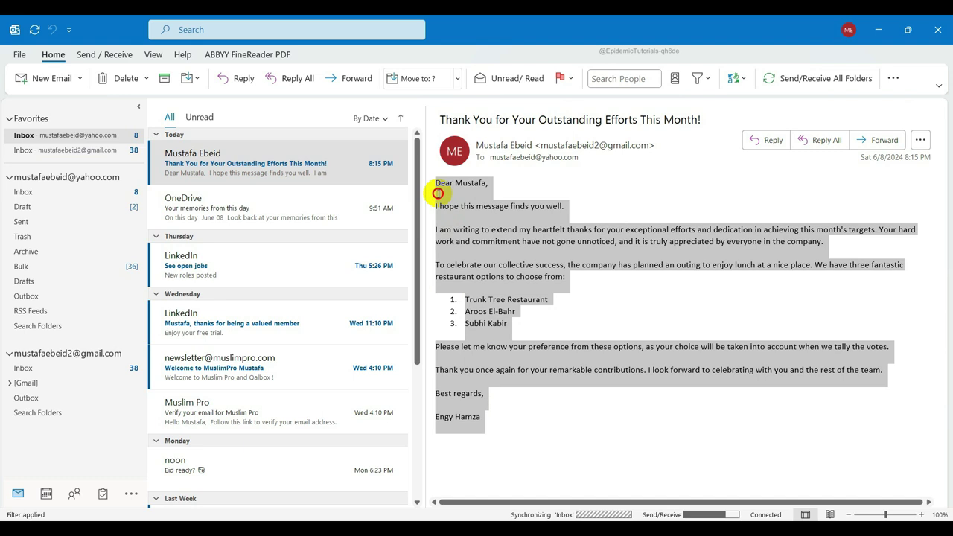
right_click(491, 237)
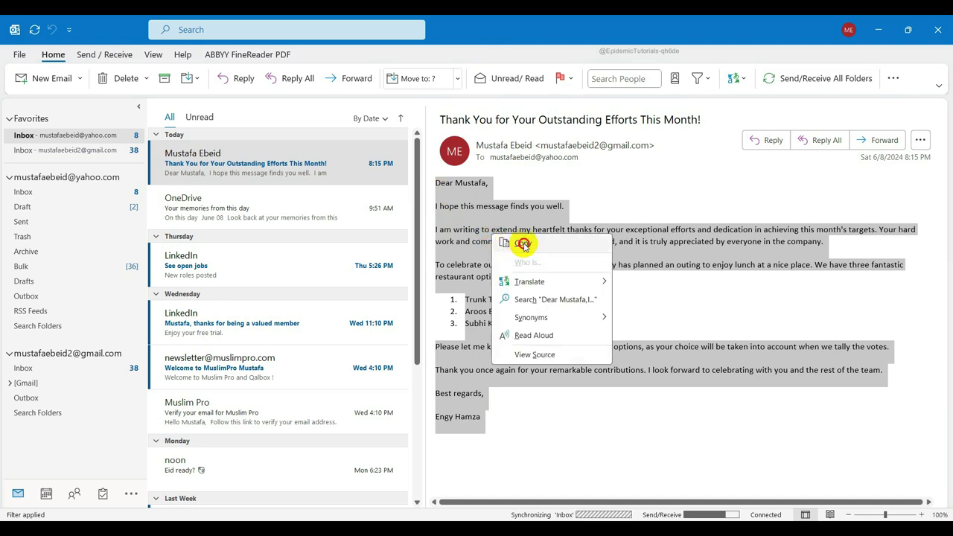
click(521, 243)
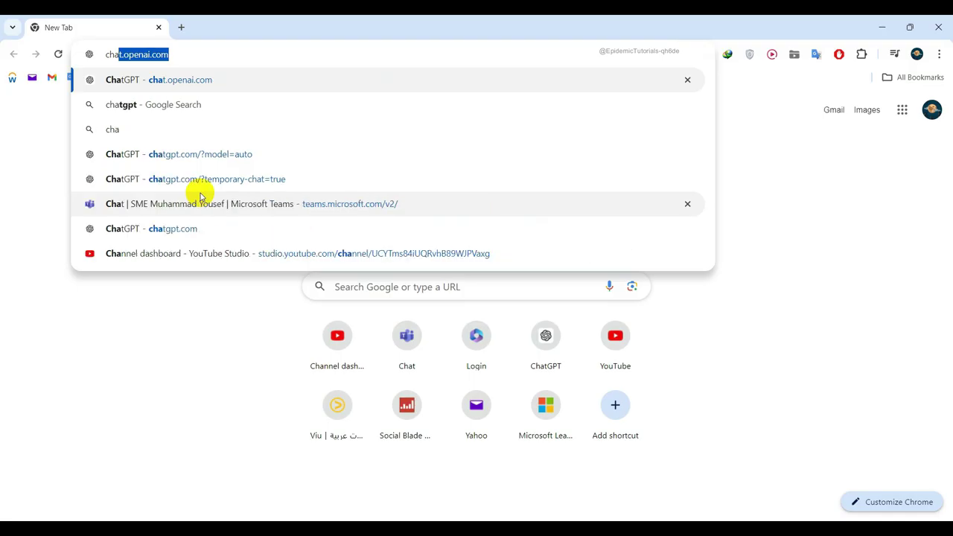
Step: Switch to ChatGPT in the browser and ask "can you help me respond to an email?"
key(Return)
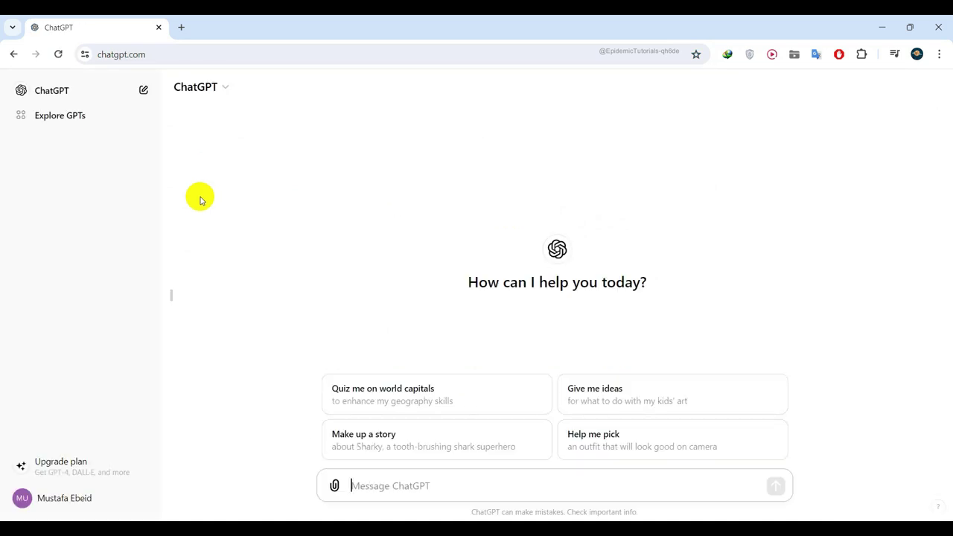
text(can you help)
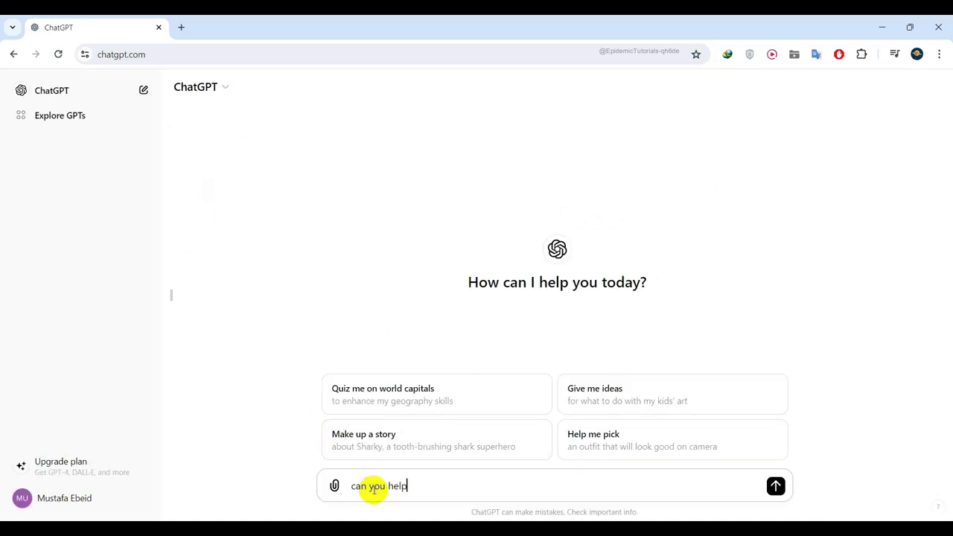
text( me respond to an email?)
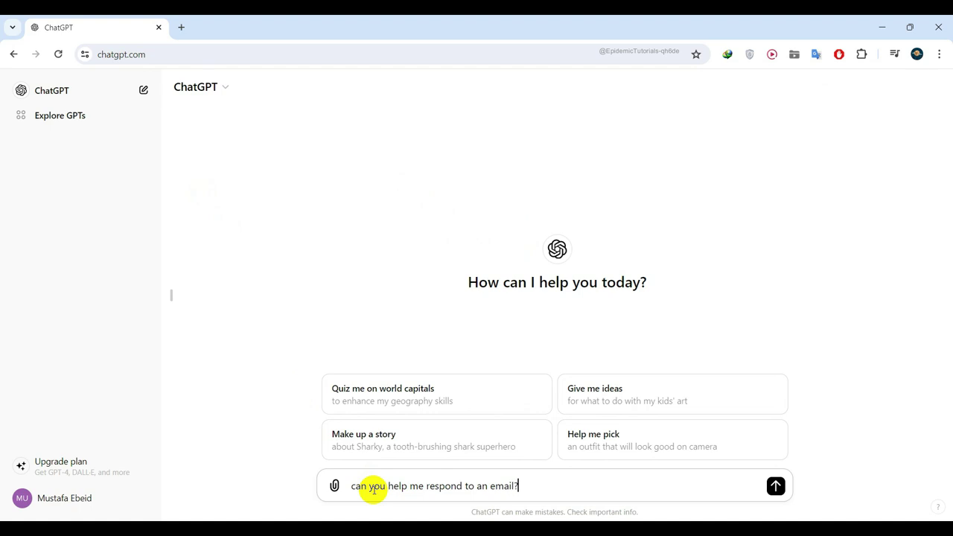
key(Return)
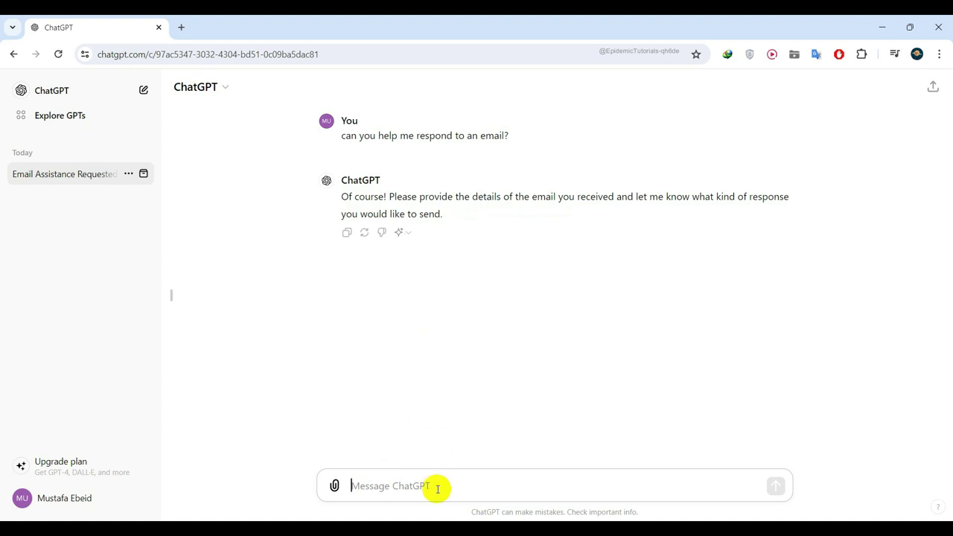
Step: Begin a prompt asking for a reply to the following email, thanking the manager for the team dinner and choosing Subhy Kabir as favorite restaurant
text(respond to the following email )
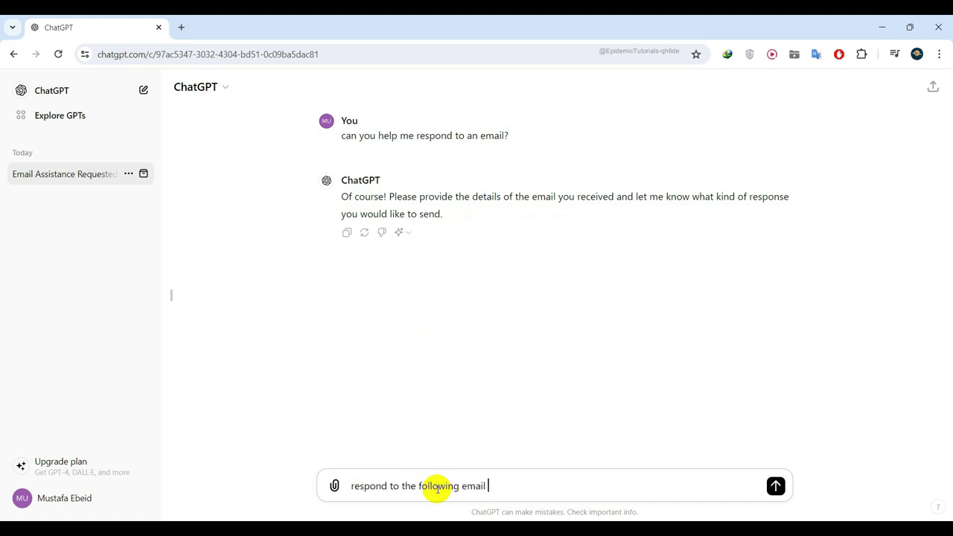
text(with thanking my manager Emgy for )
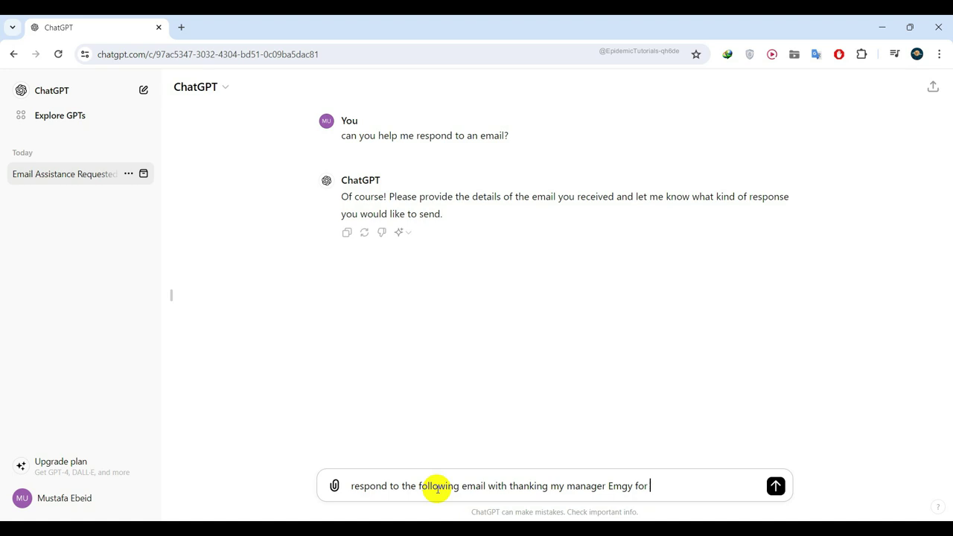
text(making this opportunity)
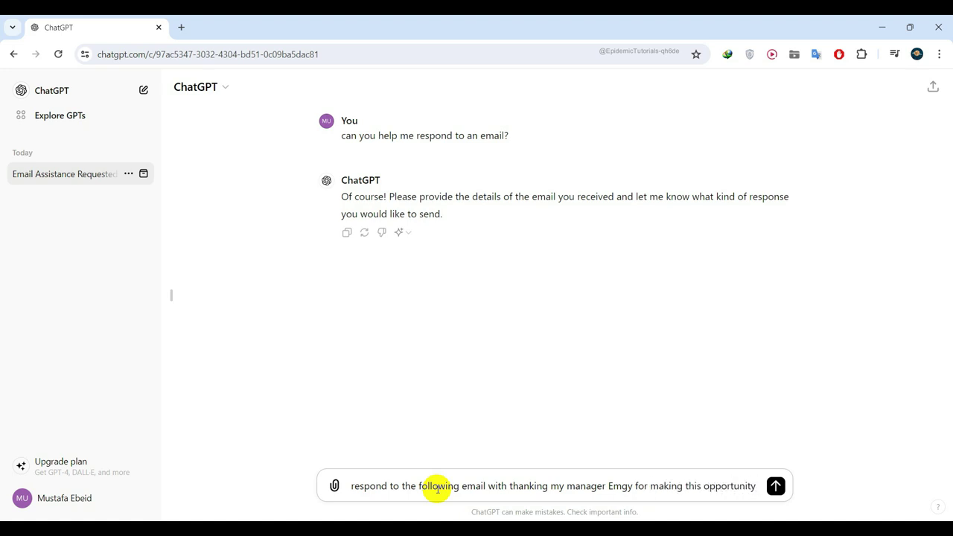
text( for us as a team to gather ina nice dinner)
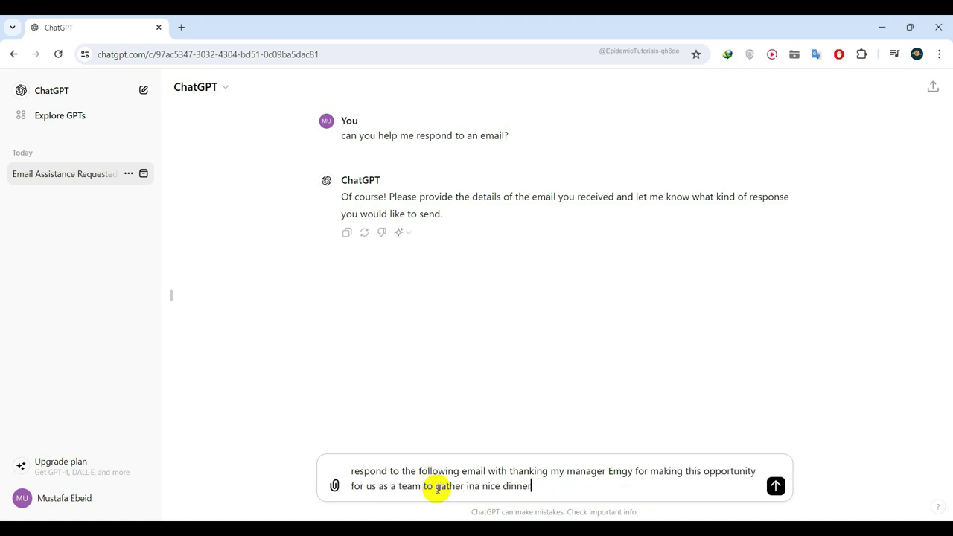
text(, inform her that my choice wou)
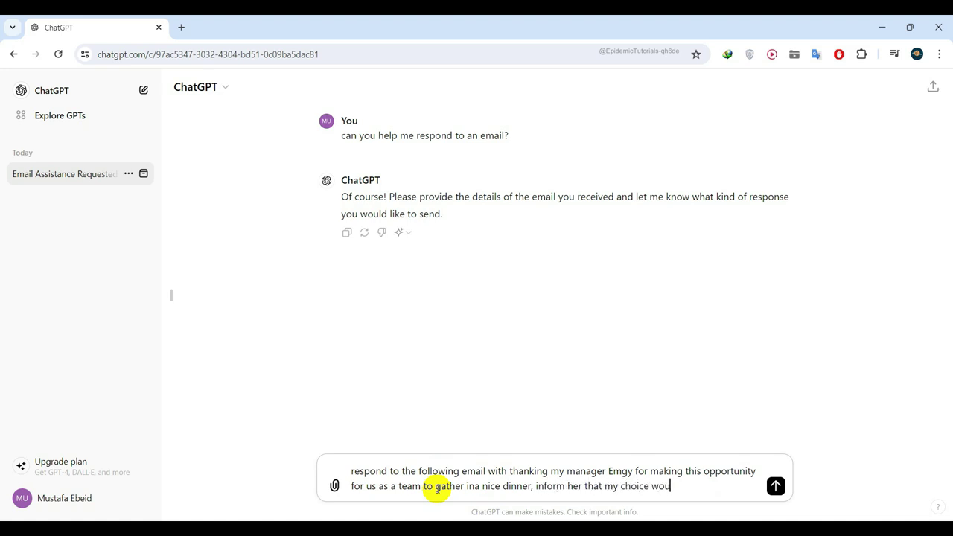
text(ld be Subhy Kabir as it's )
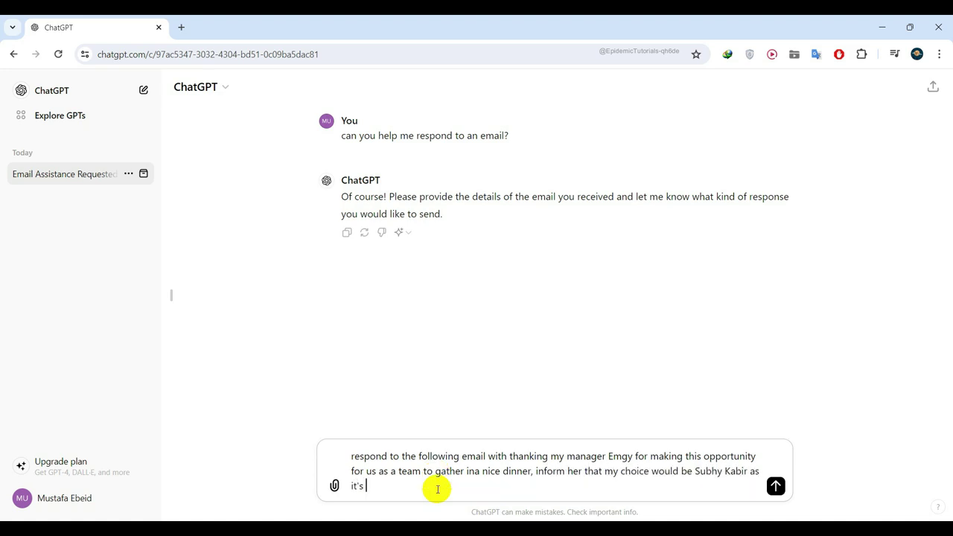
text(my fav restuarant. expre)
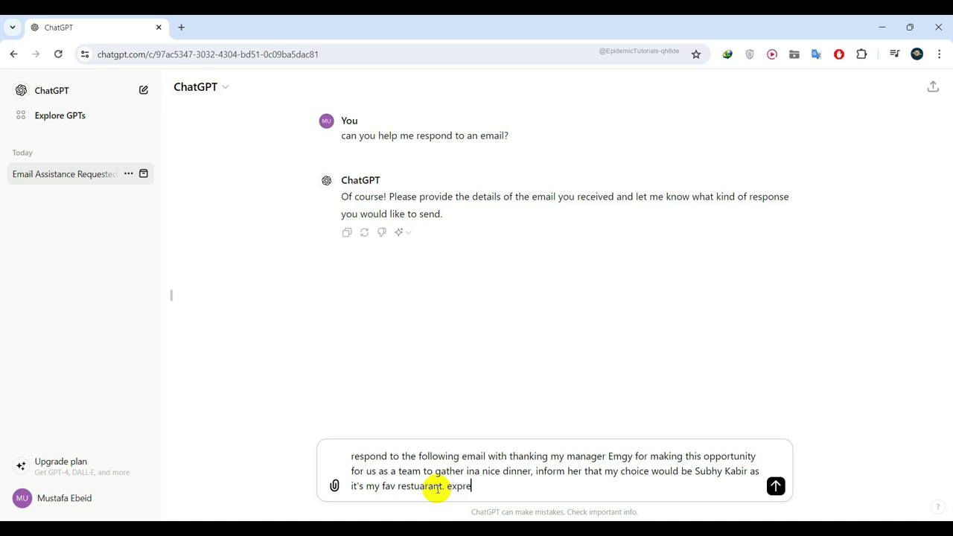
Step: Add happiness with last month's achievements and hope for greater ones, paste the original email after "here is the original email:", and send the prompt
text(ss to her my happiness with our achivements f)
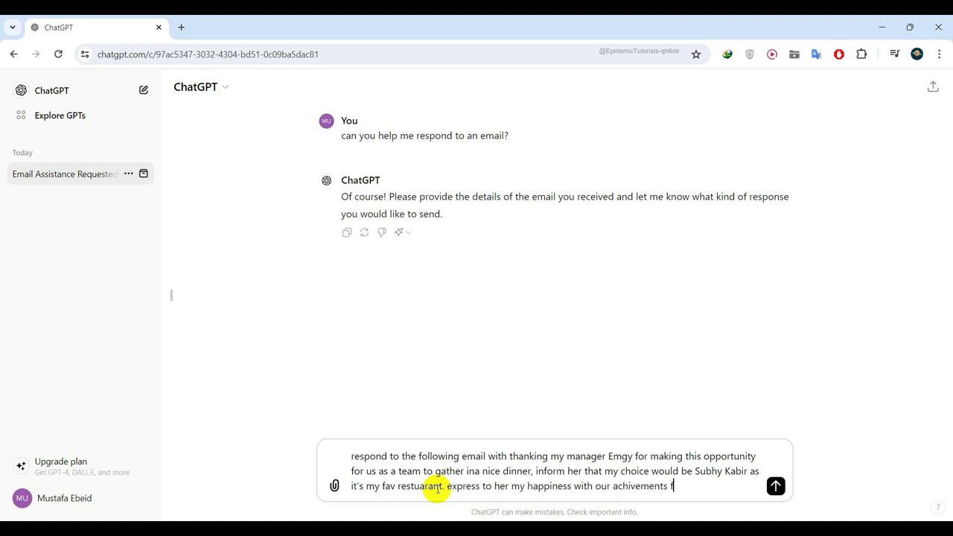
text(or the last month and that )
text(we hop)
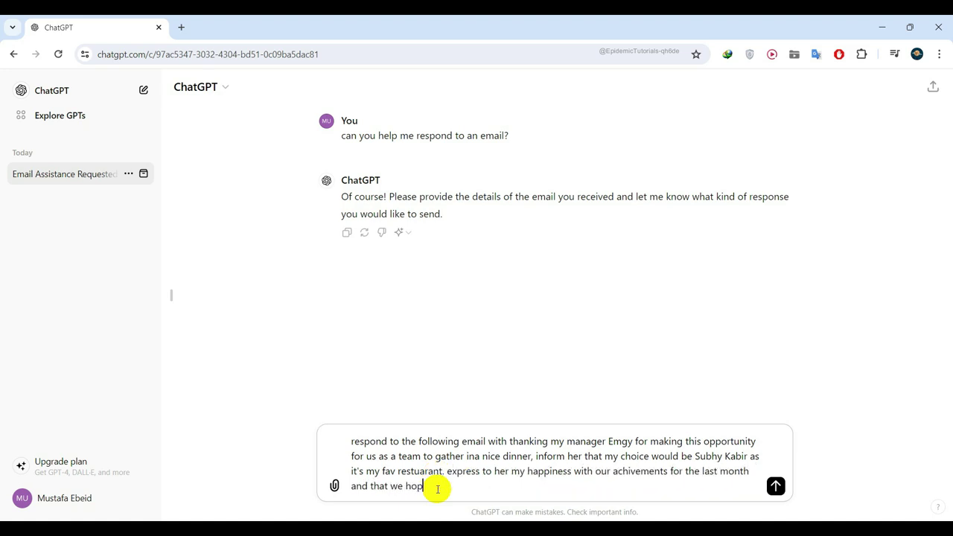
text(e we continue this path to more great )
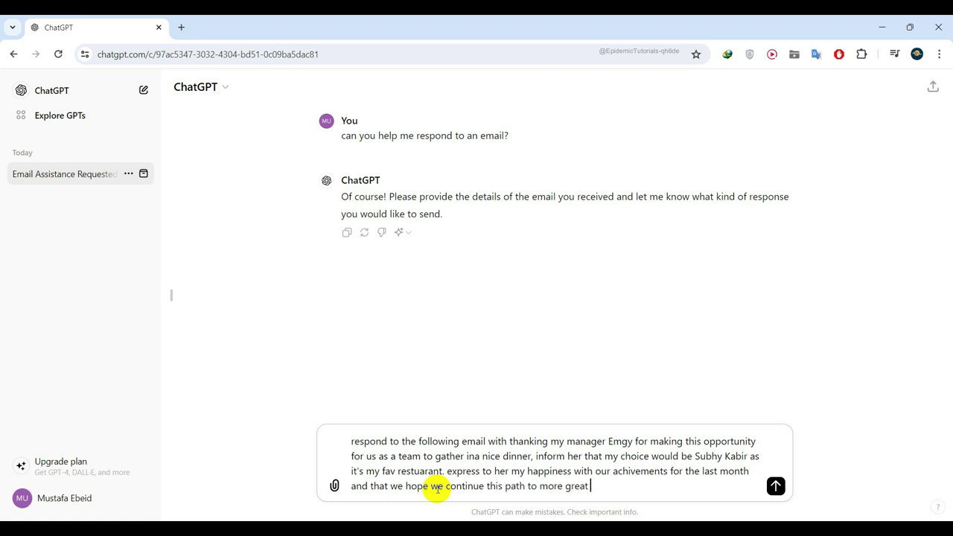
text(achivements. here is the original)
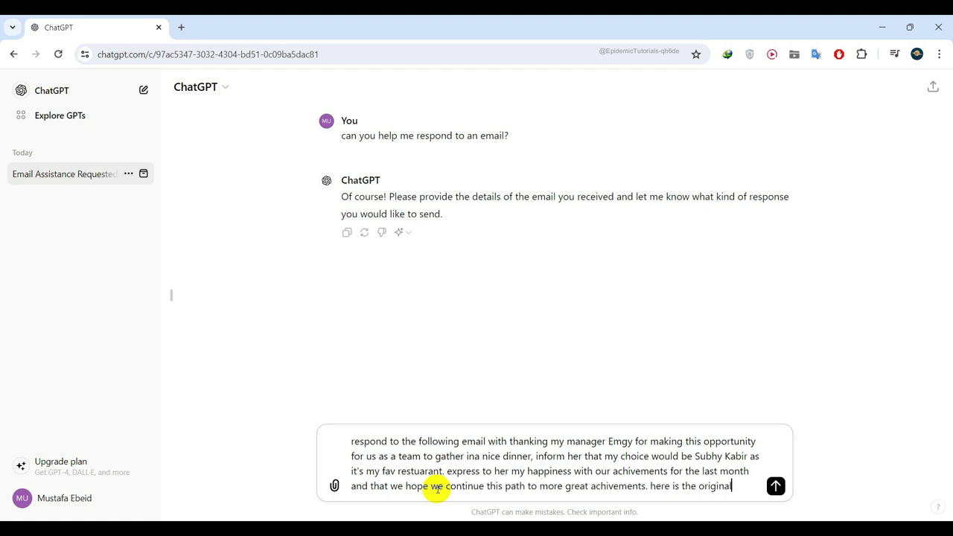
text( email:)
key(ctrl+v)
key(Return)
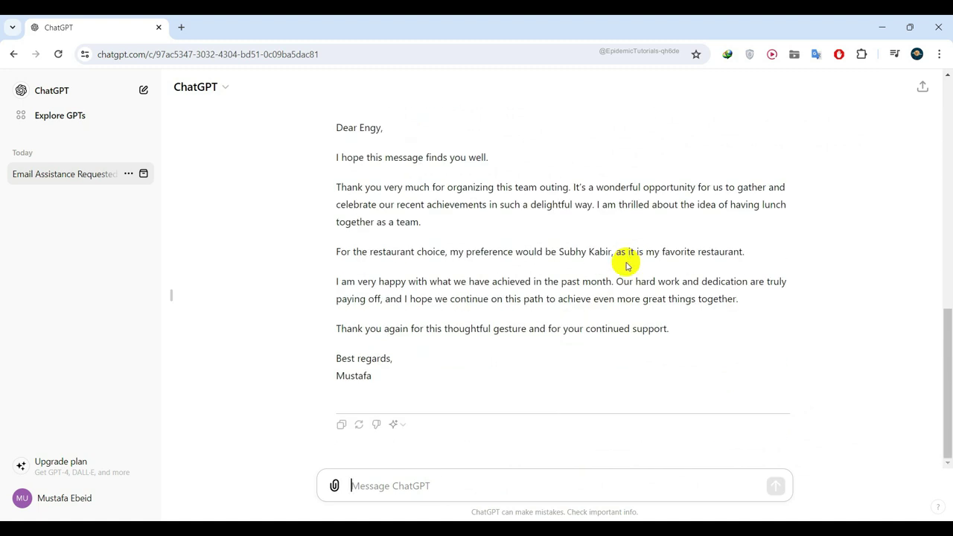
Step: Review the drafted reply and request another version with the message "try again"
scroll(622, 262, up, 1)
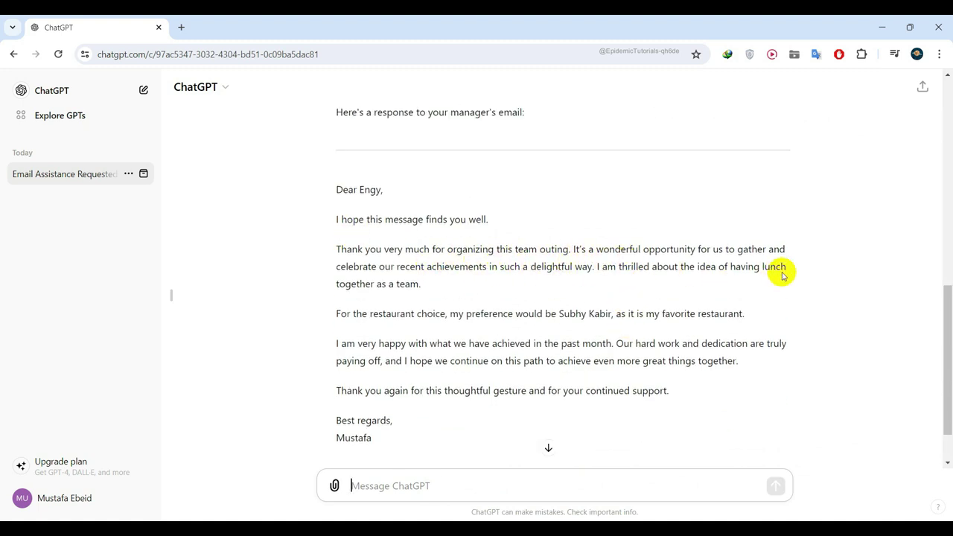
scroll(450, 294, down, 1)
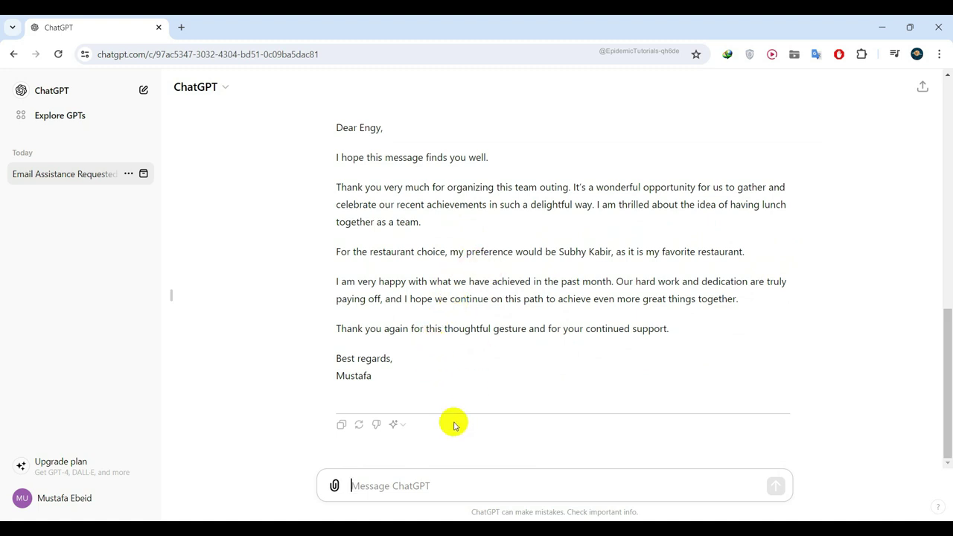
text(try again)
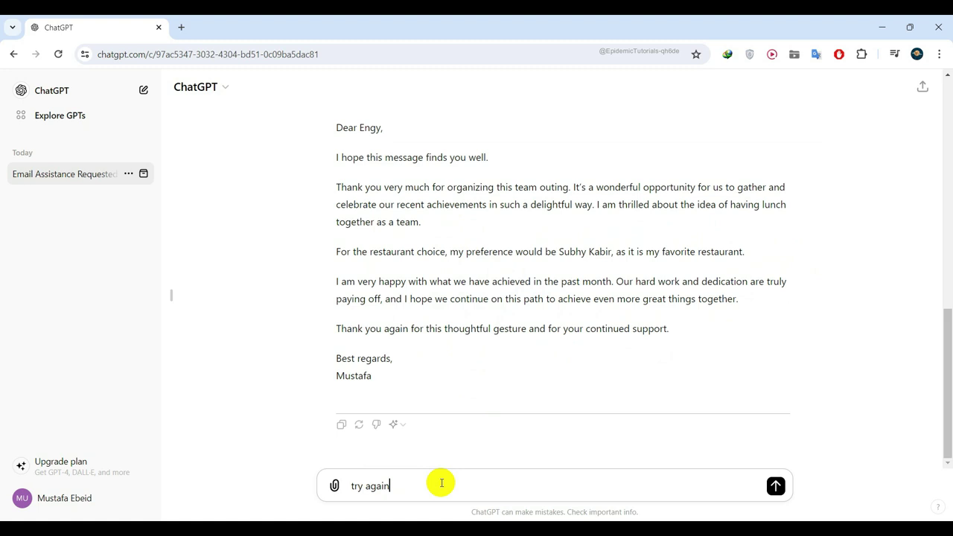
key(Return)
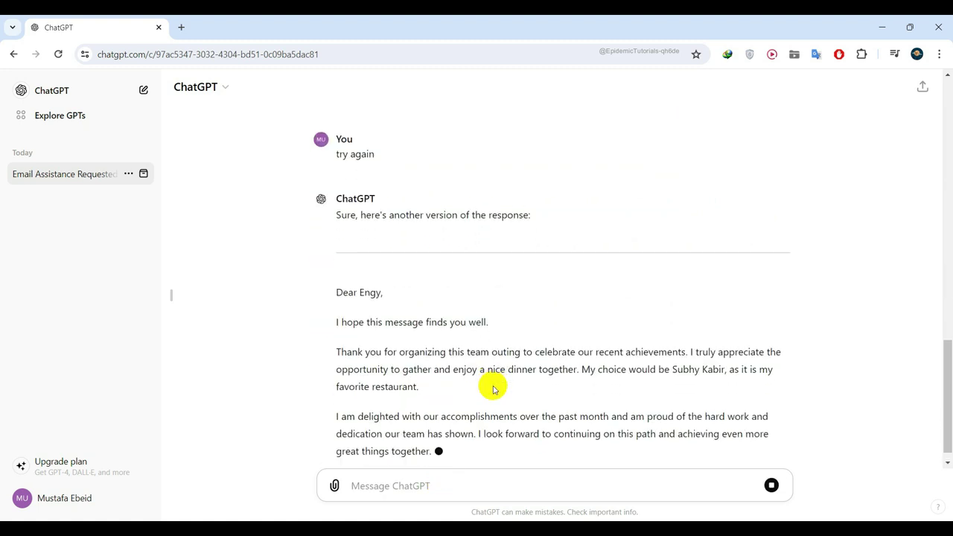
Step: Copy the new reply text from ChatGPT and paste it into a reply to the original email in Outlook
drag(372, 376, 334, 146)
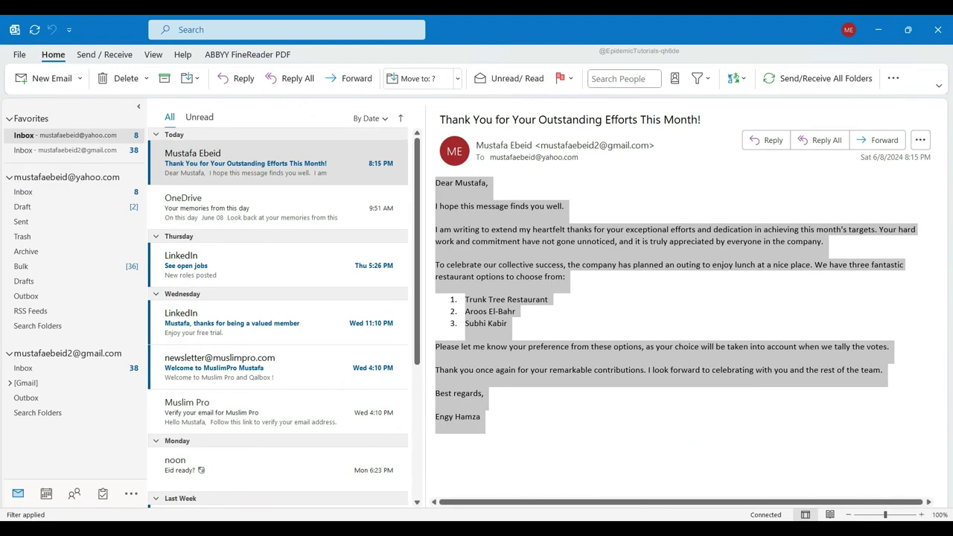
click(581, 452)
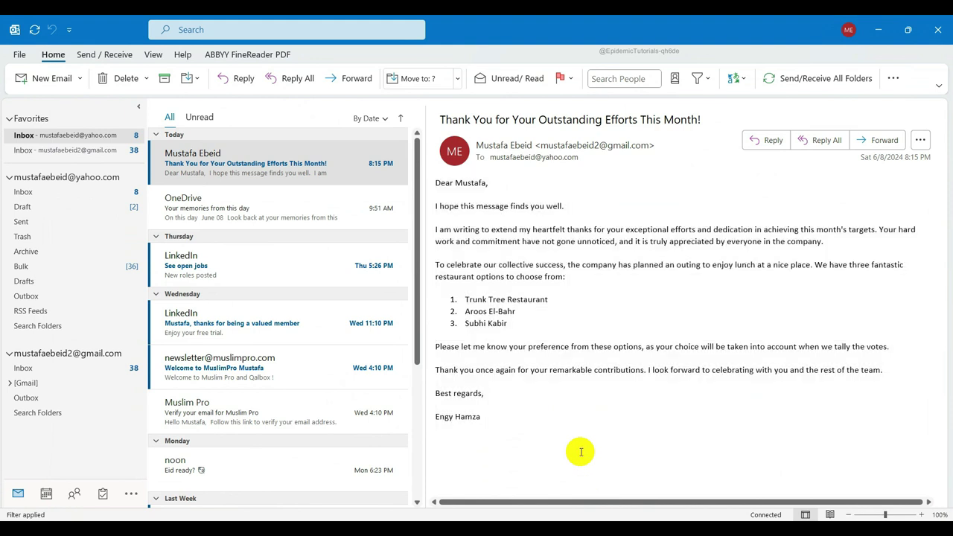
click(763, 140)
key(ctrl+v)
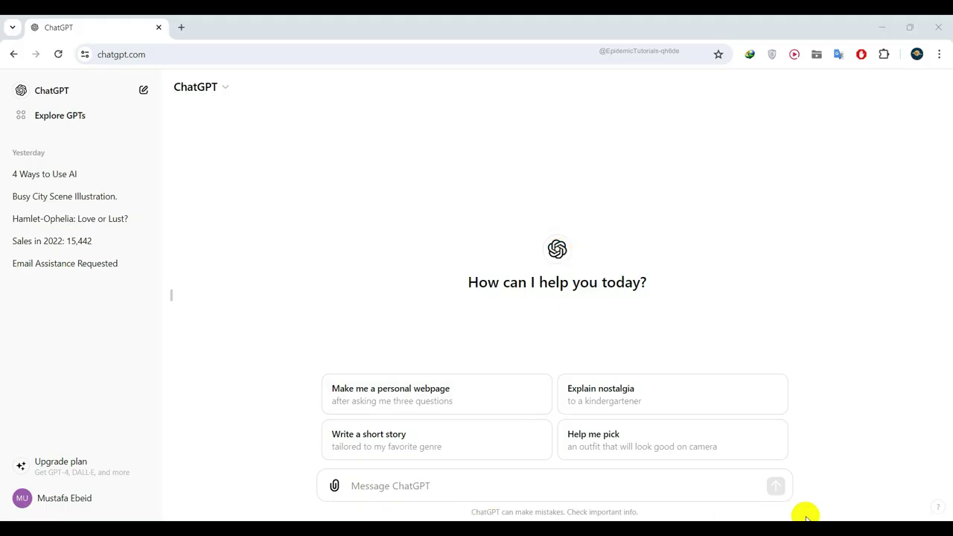
Step: In a new ChatGPT chat, request "write me a simple conversation between two Germans meeting for the first time"
click(456, 489)
text(write me a )
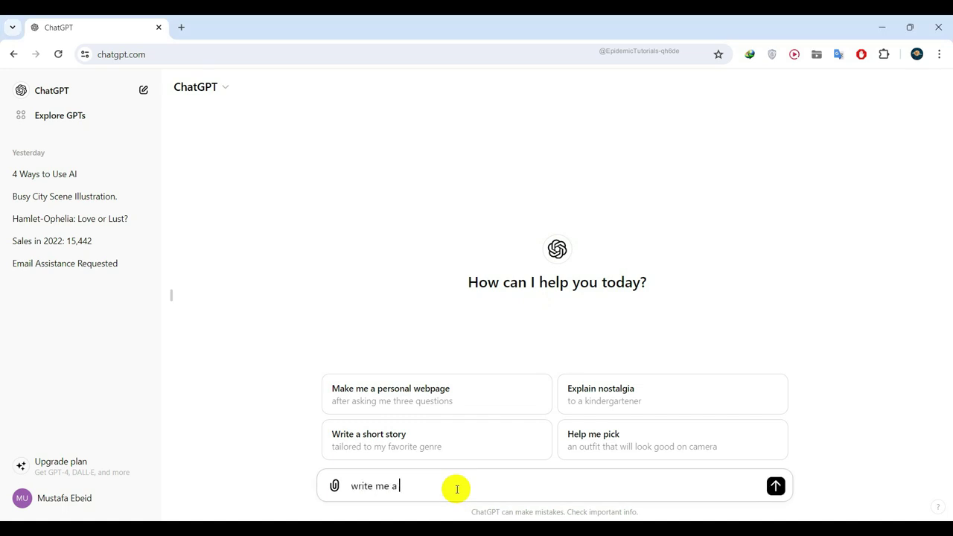
text(simple conversation between two Germans meeting for the first time)
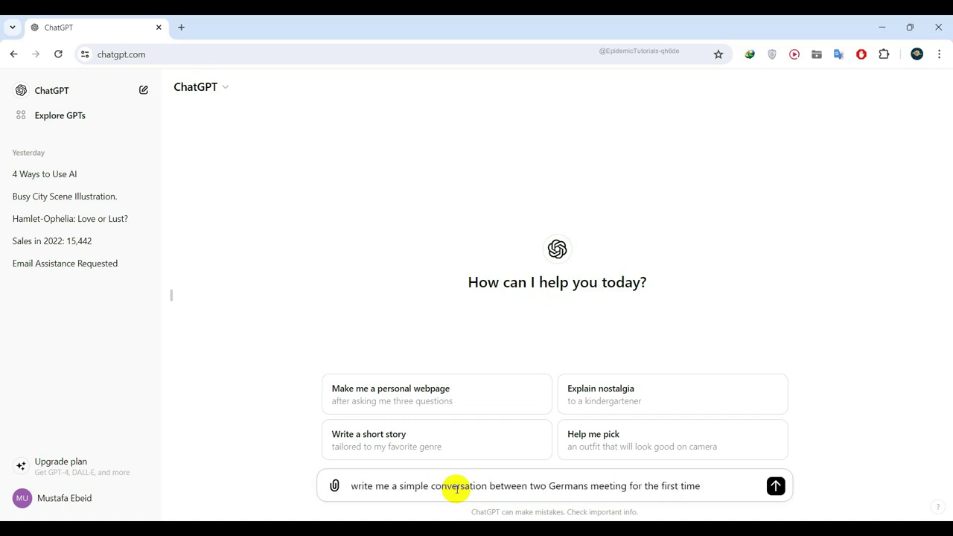
key(Return)
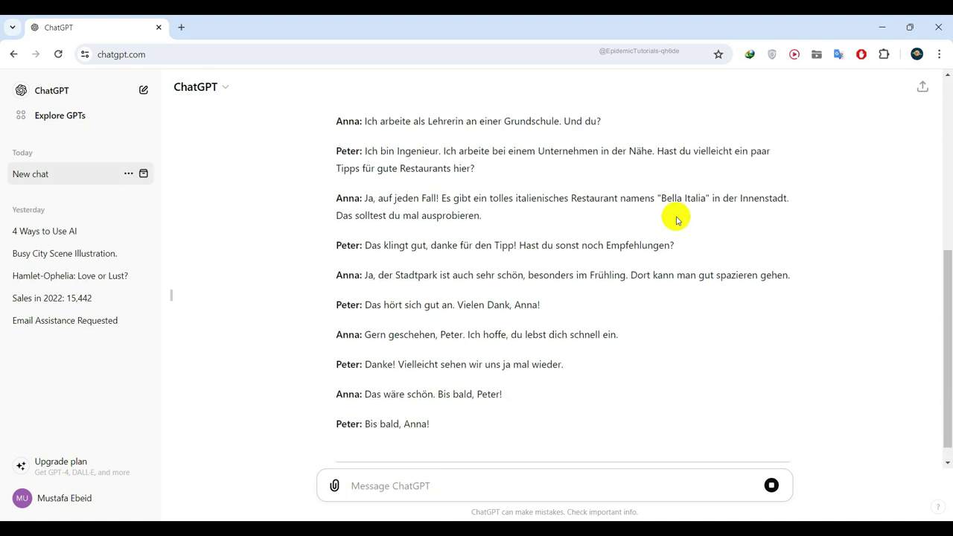
Step: Ask "can you explain to me the grammar rules contained in this conversation?" and look through the answer to its end
click(489, 493)
text(can you explain to)
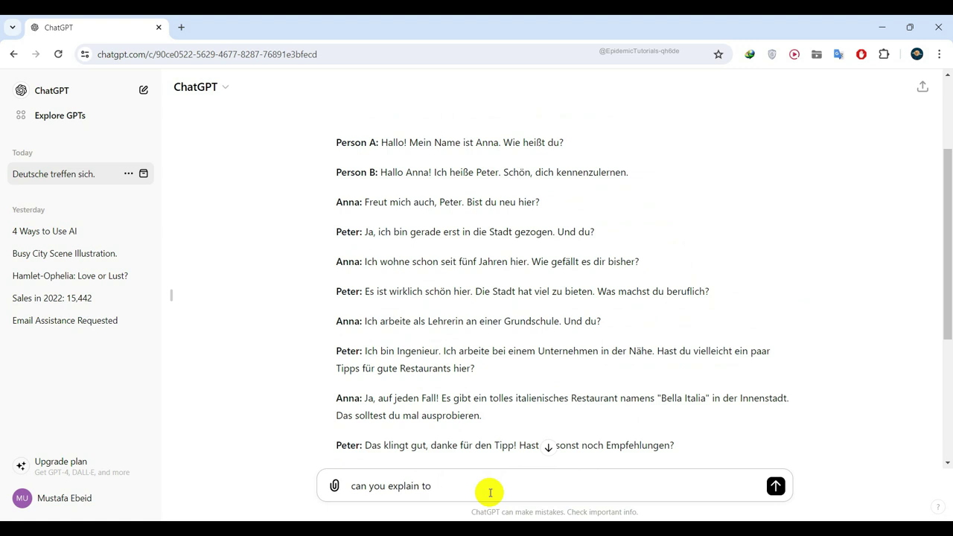
text( me the grammar rules contained in)
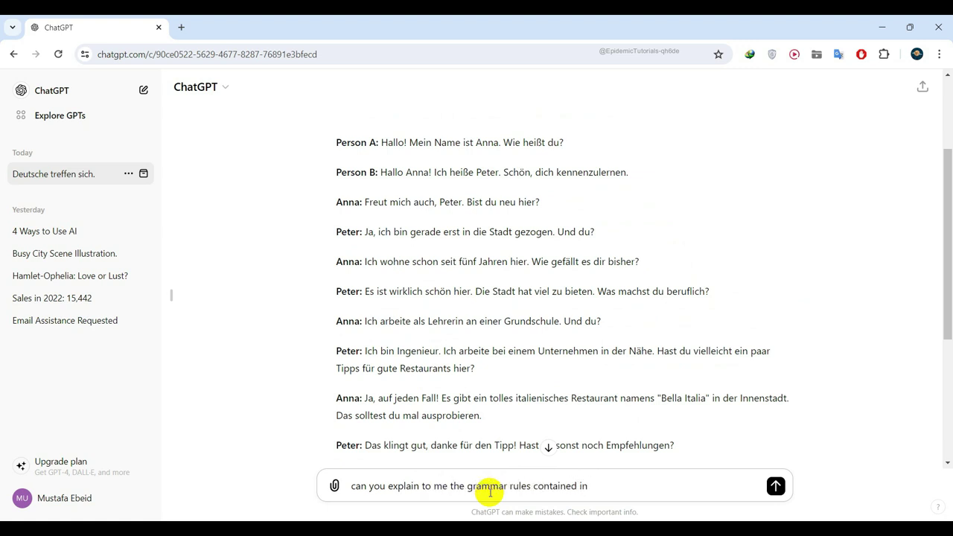
text( this conversation?)
key(Return)
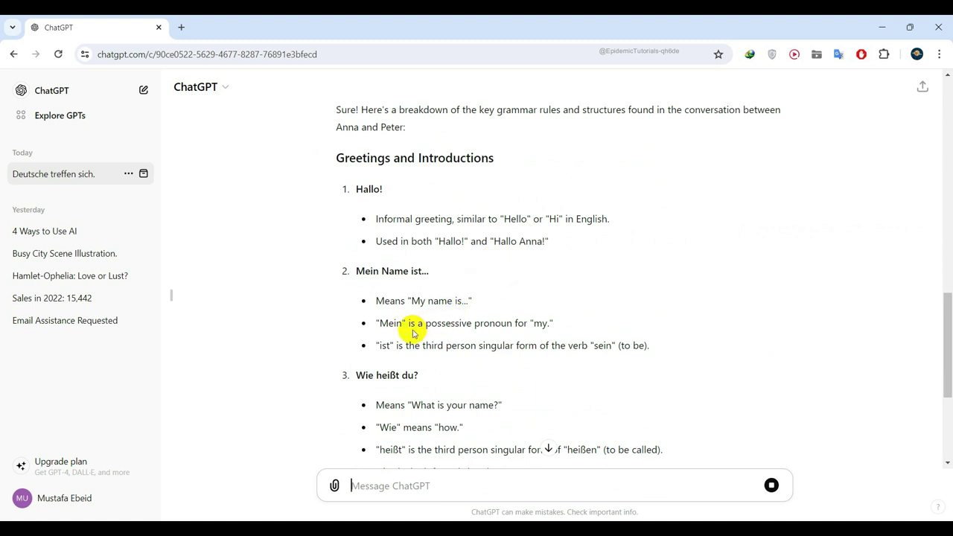
scroll(436, 328, down, 20)
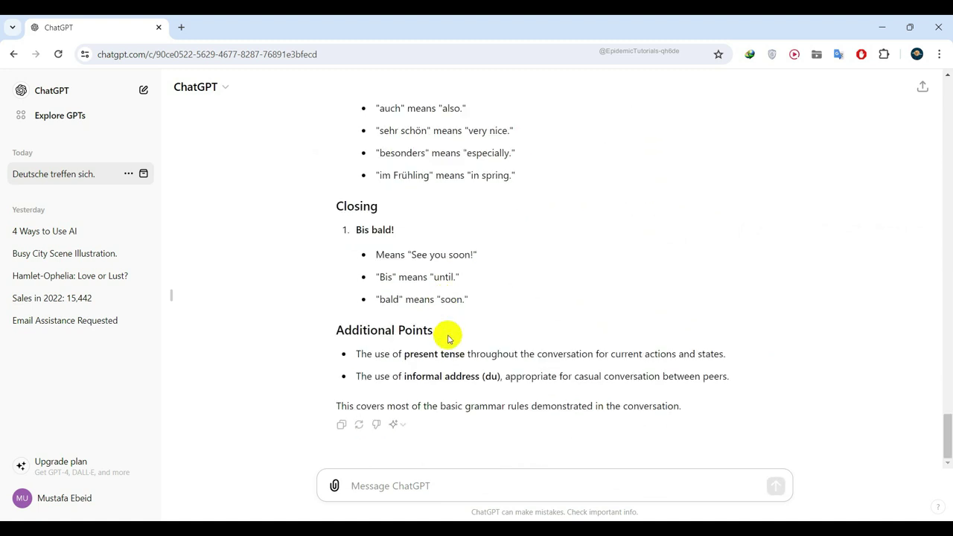
Step: Ask "can you test me?" and go back to the beginning of the generated questions
text(can you t)
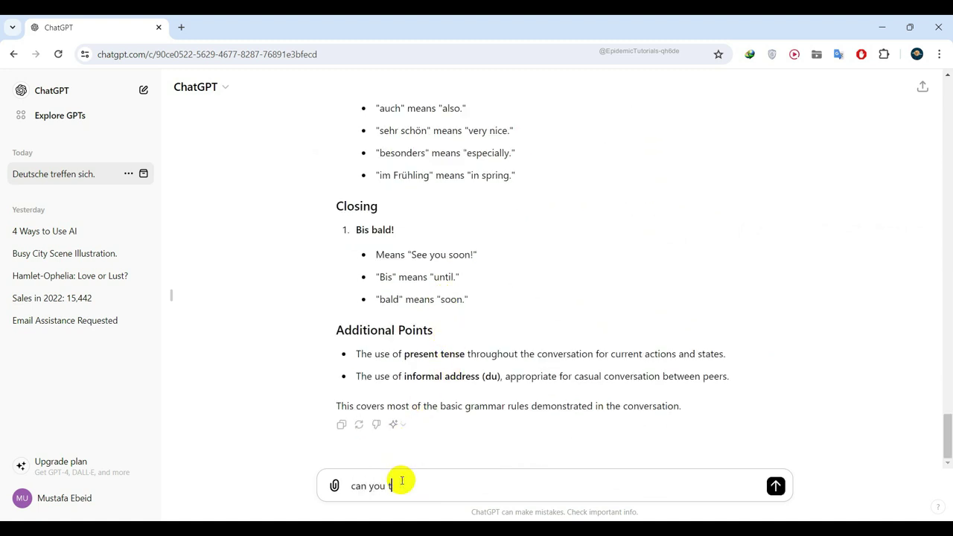
text(est me?)
key(Return)
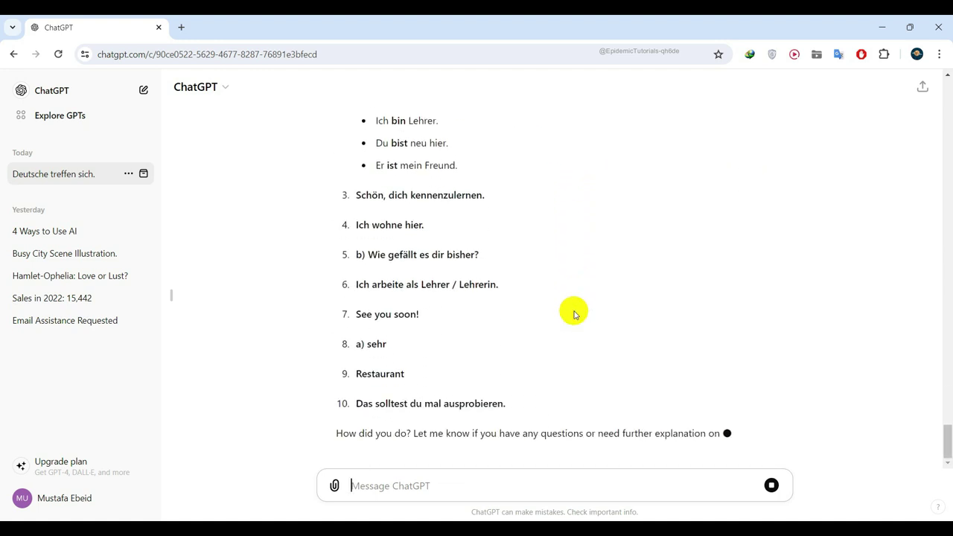
scroll(588, 320, up, 10)
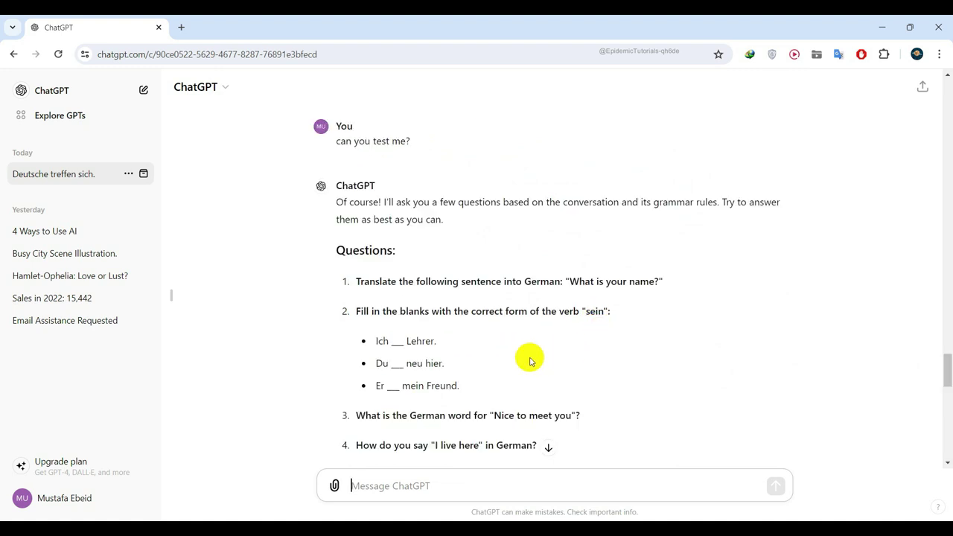
Step: Answer a test question with "ich bin Lehrer. is that correct?" and look through the feedback to its end
click(427, 487)
text(ich bin L)
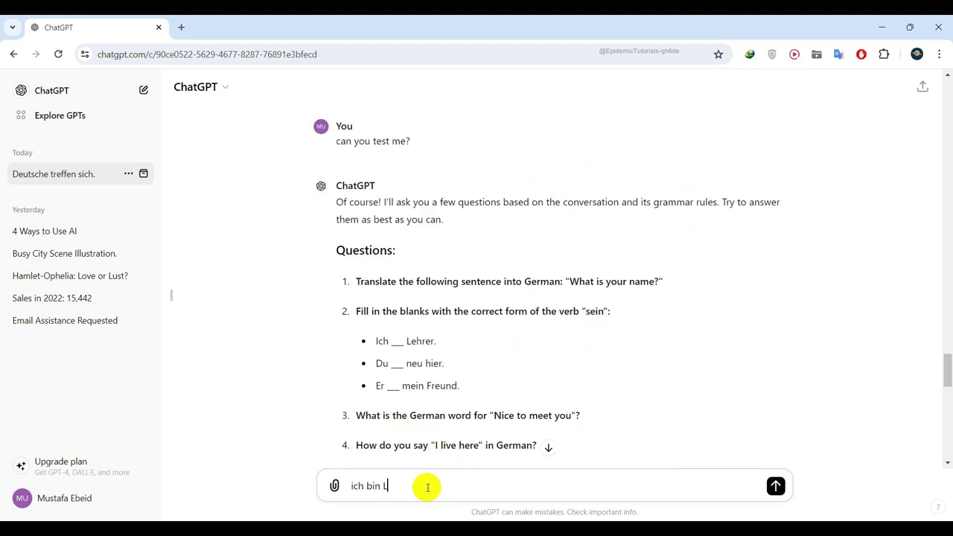
text(ehrer. is that correct?)
key(Return)
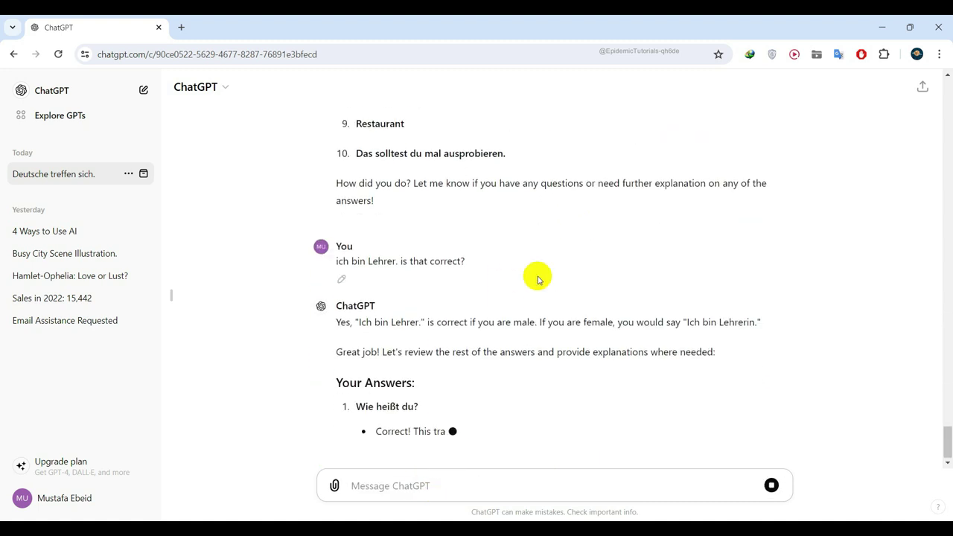
scroll(402, 245, up, 1)
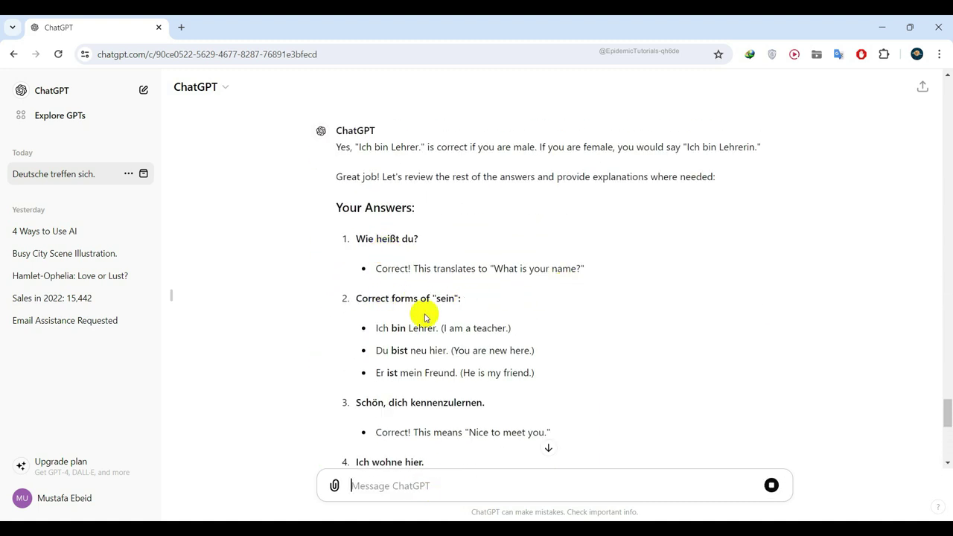
scroll(402, 342, down, 6)
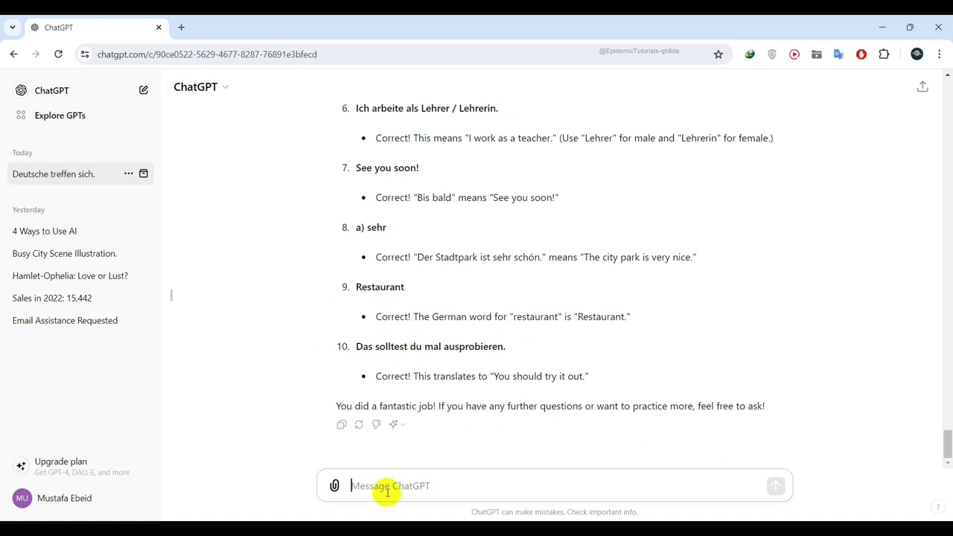
Step: Ask "can you correct the following sentence and explain to me what was wrong: Ich sind Lehrer." and read the explanation
text(can you dorrect the following se)
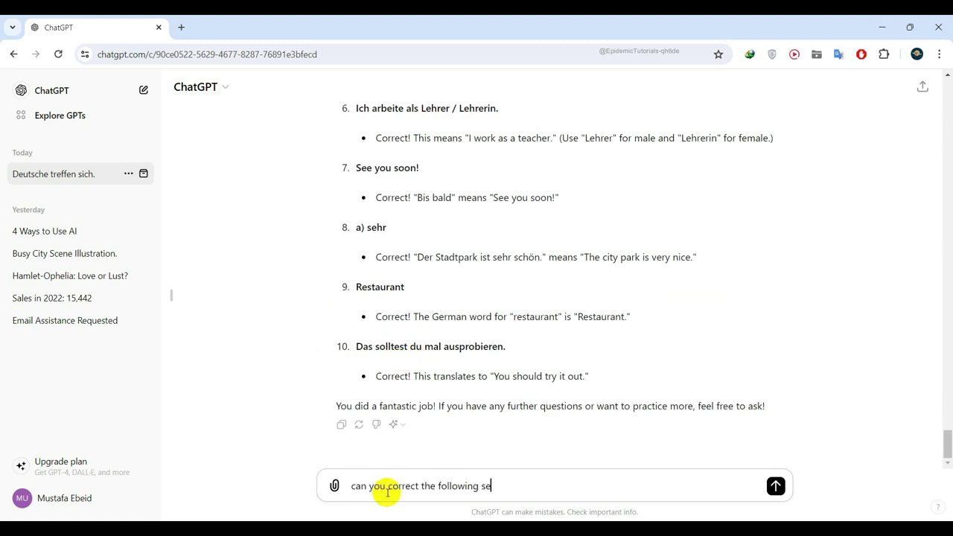
text(ntence and explain to me what was wrong: Ich sind Lehrer)
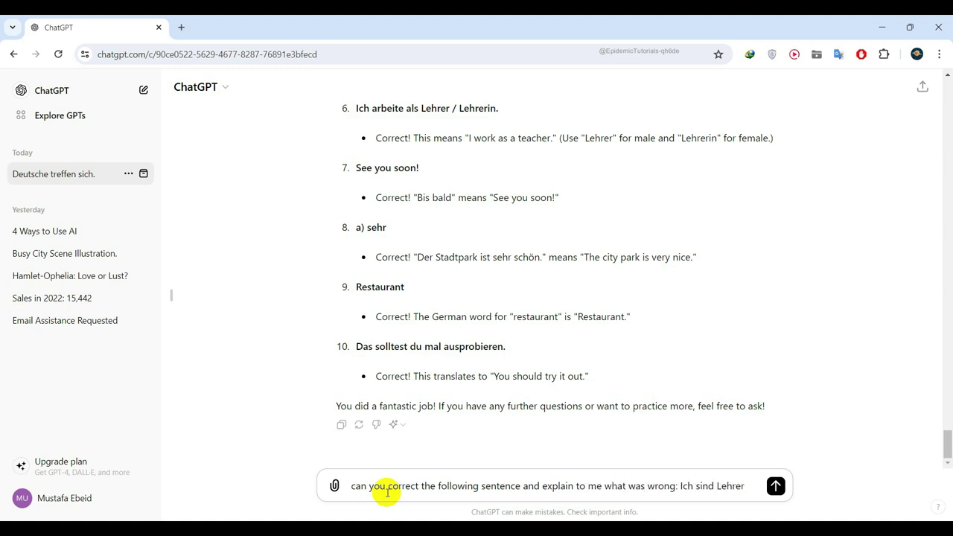
key(Return)
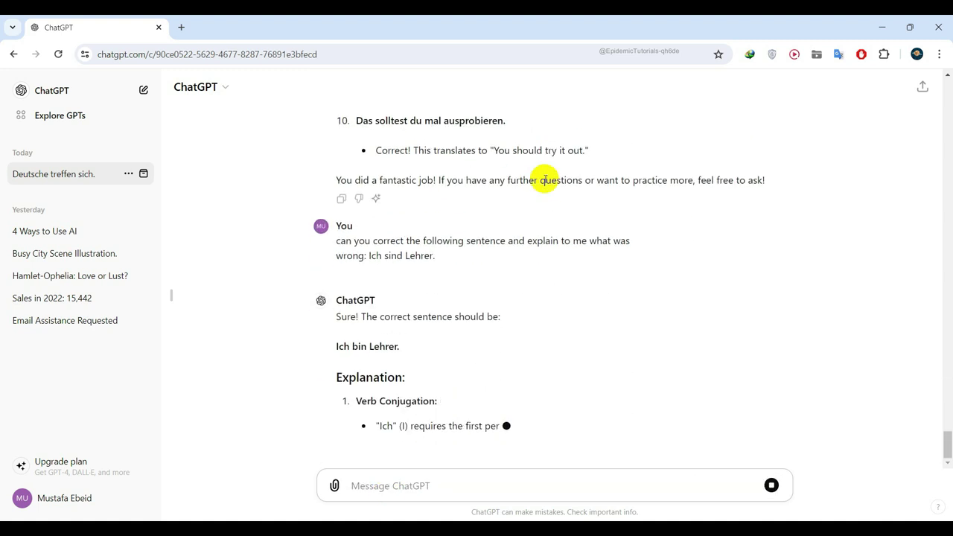
scroll(492, 260, up, 1)
scroll(452, 278, down, 3)
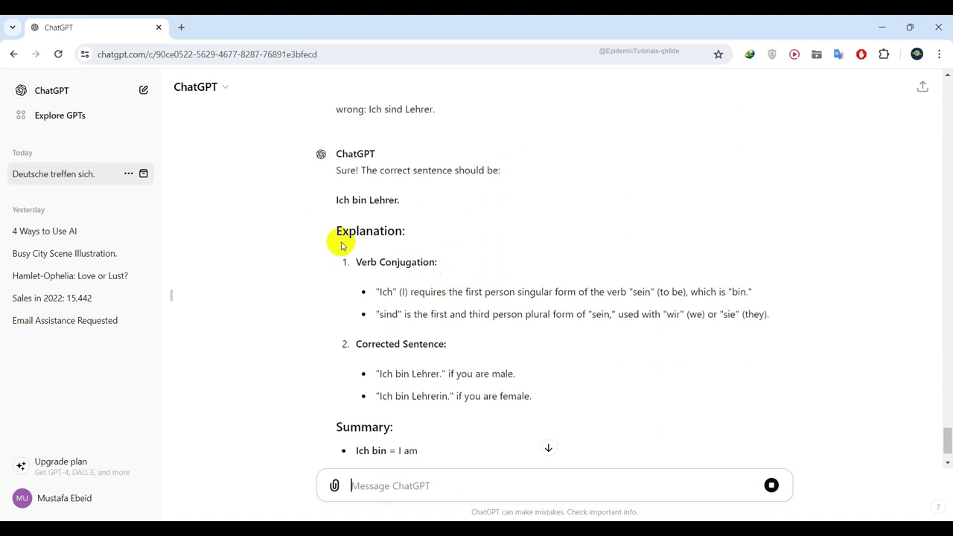
drag(336, 199, 407, 200)
click(419, 227)
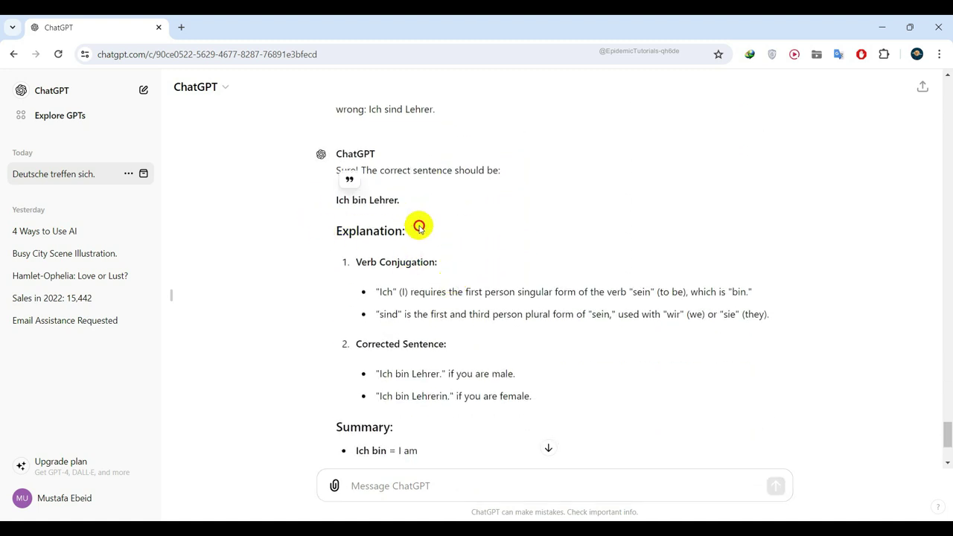
scroll(391, 257, down, 1)
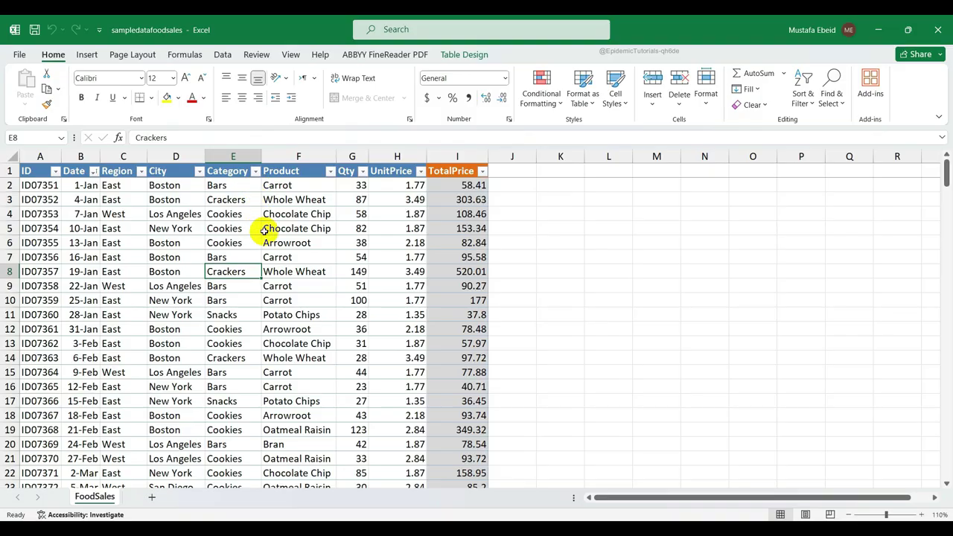
Step: Look over the food sales sheet in Excel, and attach sampledatafoodsales from the computer to a new ChatGPT chat
scroll(264, 232, down, 4)
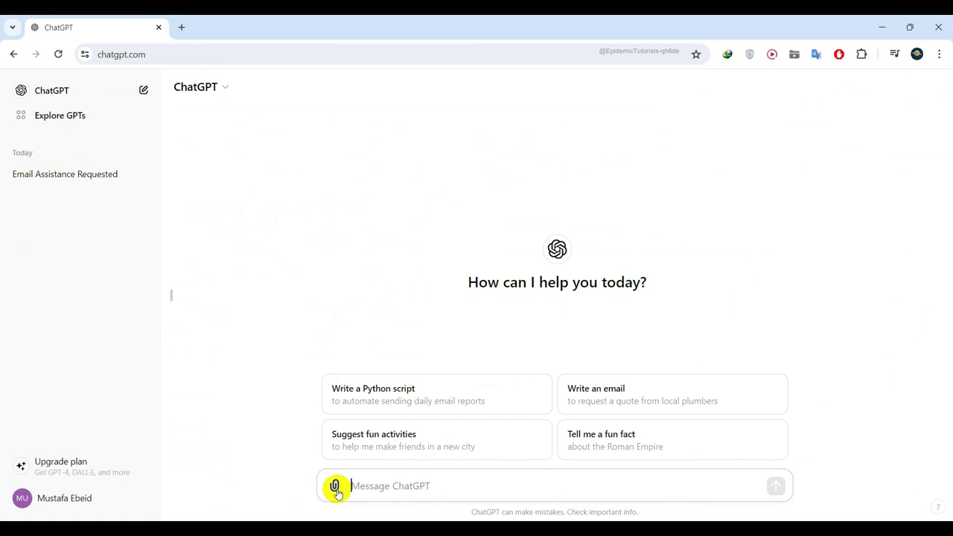
click(335, 488)
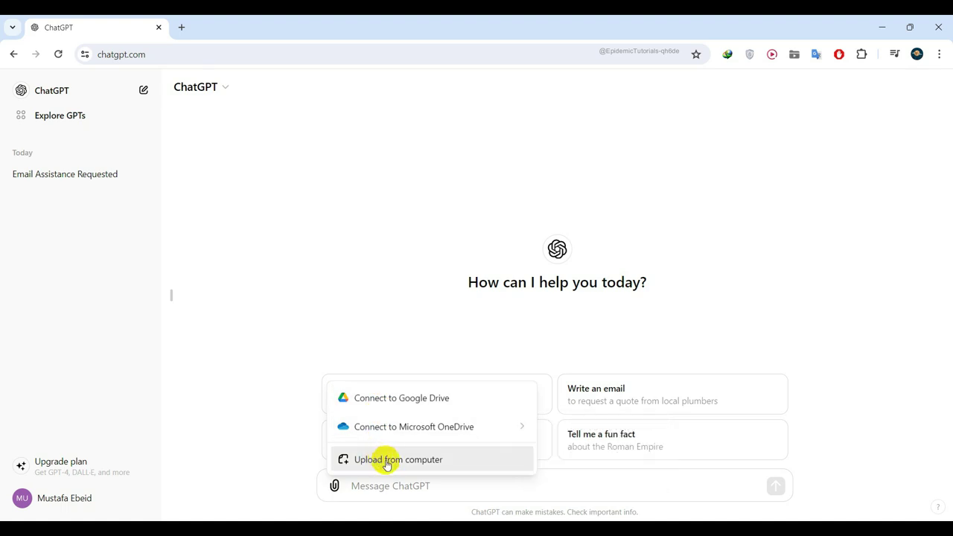
mouse_move(425, 436)
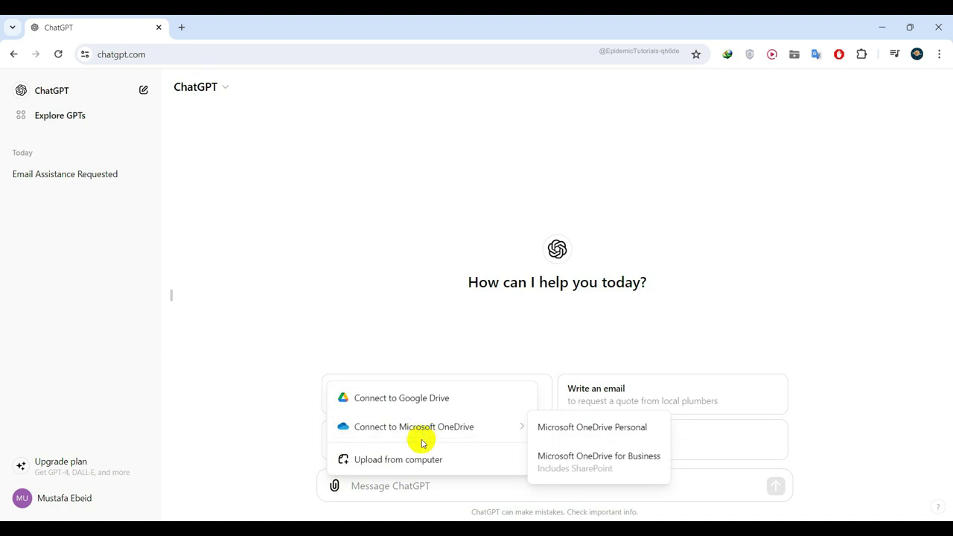
click(432, 460)
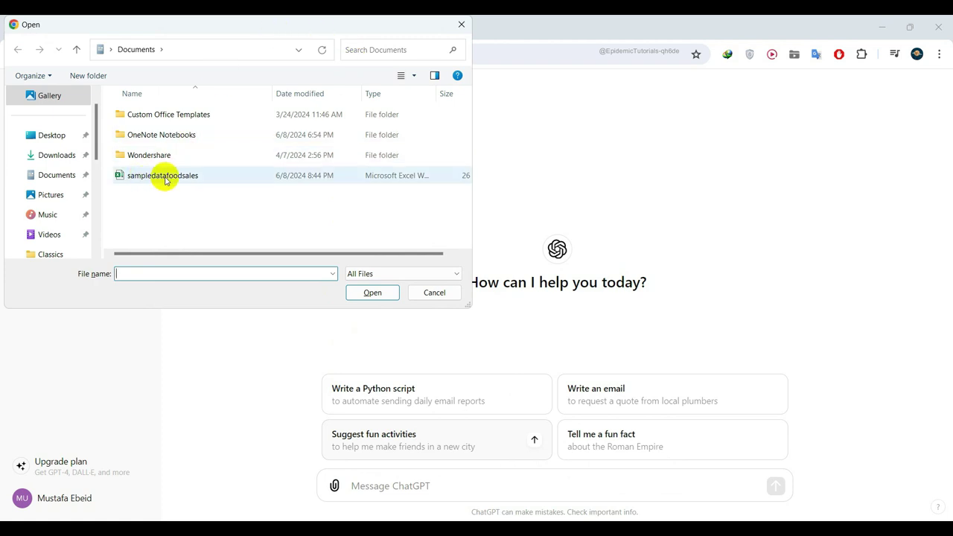
click(191, 177)
click(368, 295)
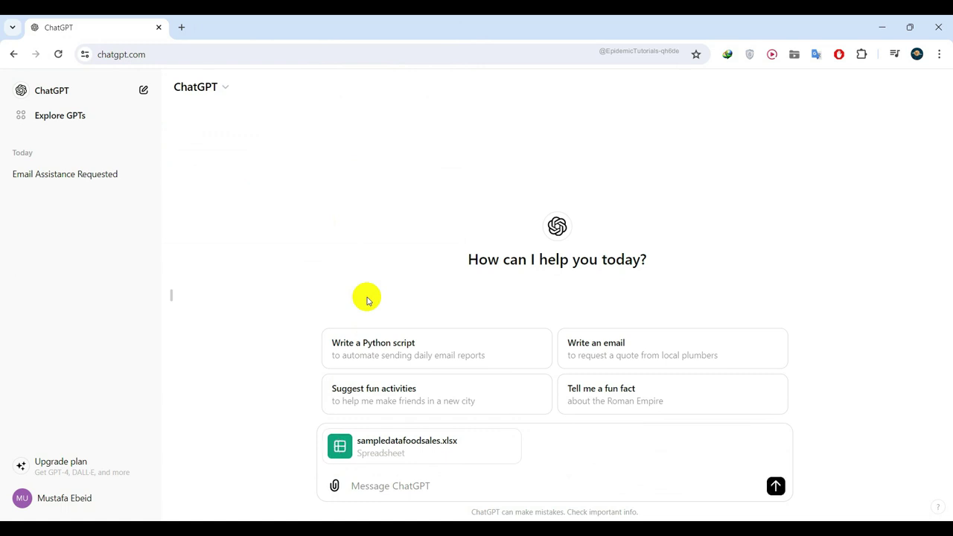
Step: Ask about the attached spreadsheet: "How many units did we sale in 2022"
click(372, 490)
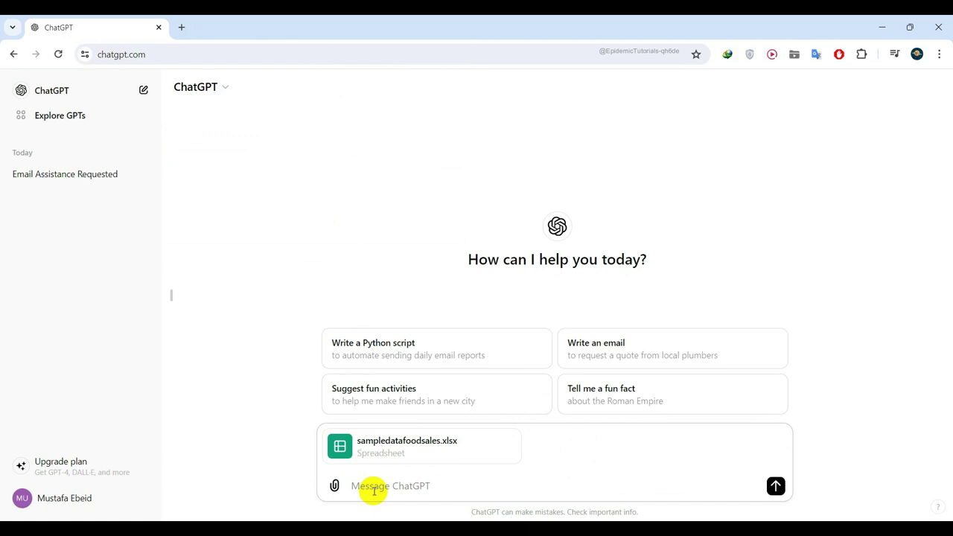
text(How many units did we sale in 2022)
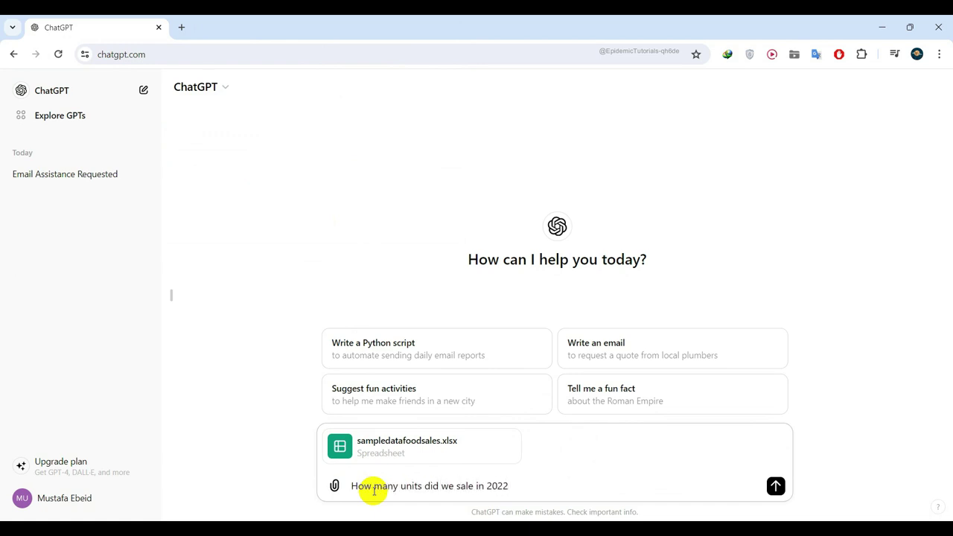
key(Return)
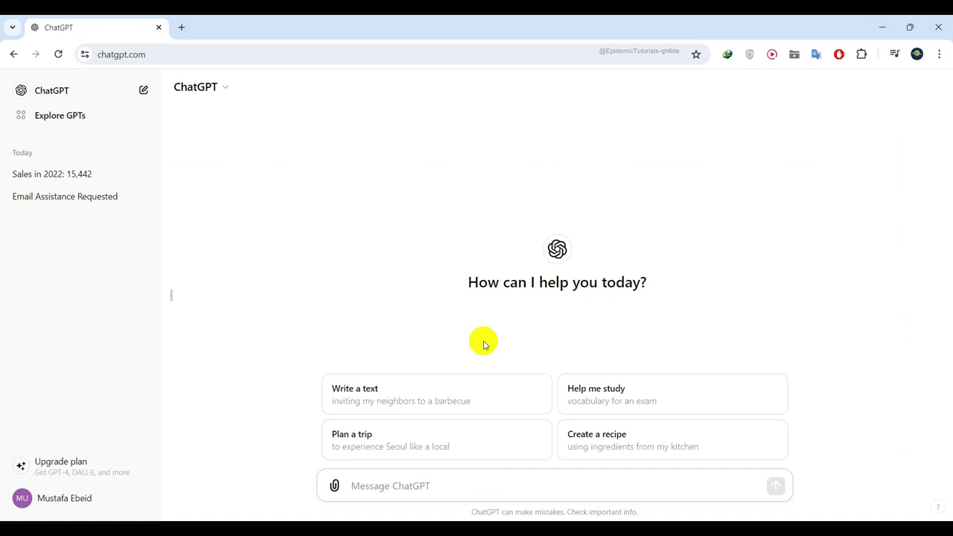
Step: Attach the Hamlet text document from the computer's Documents folder to a new chat
click(334, 486)
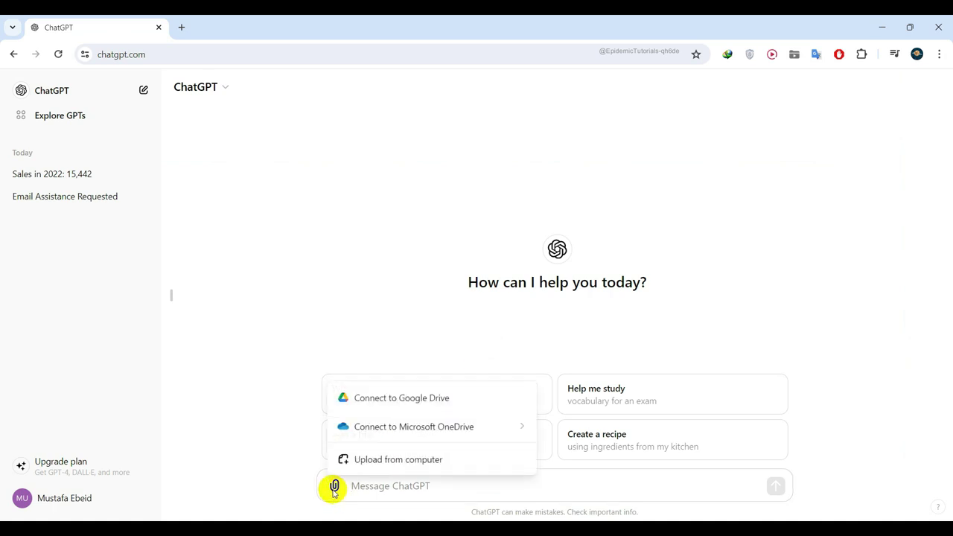
click(378, 461)
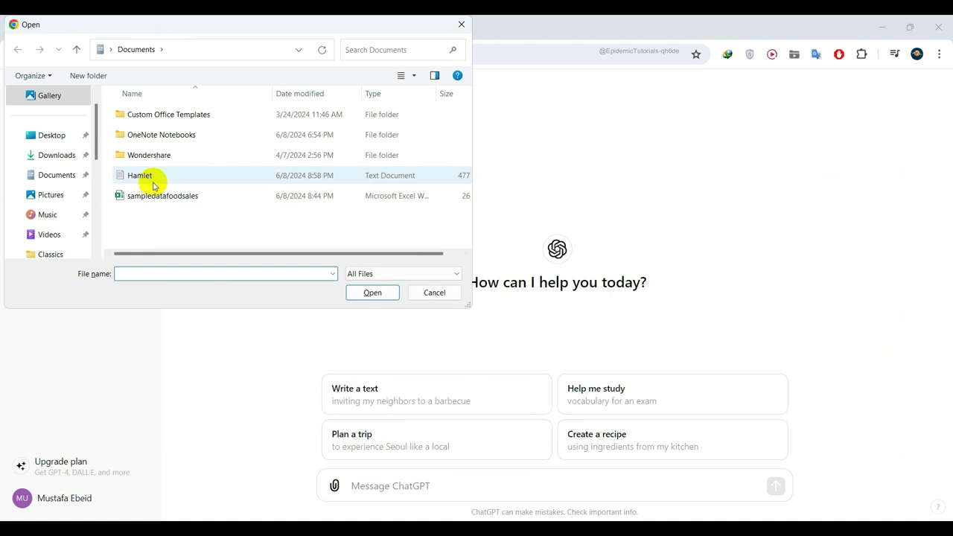
click(154, 178)
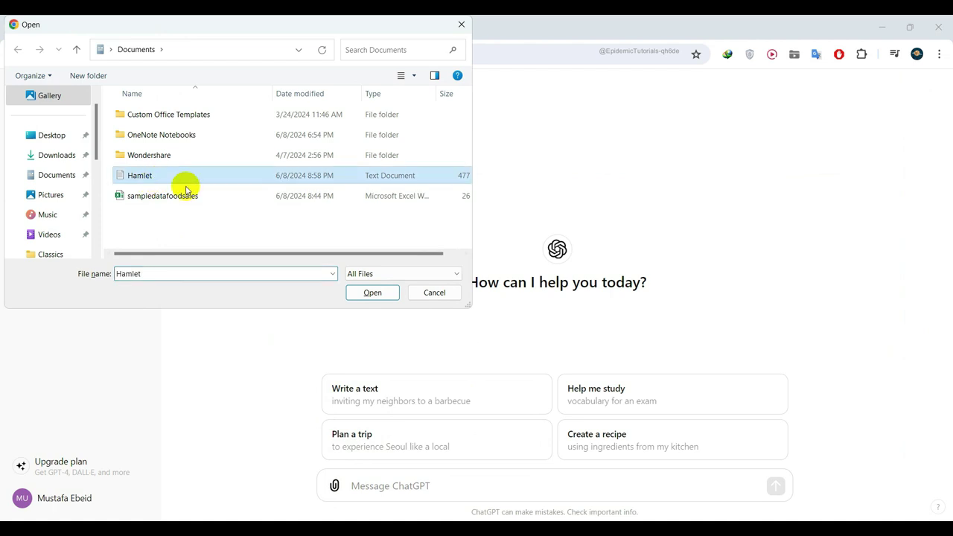
click(359, 297)
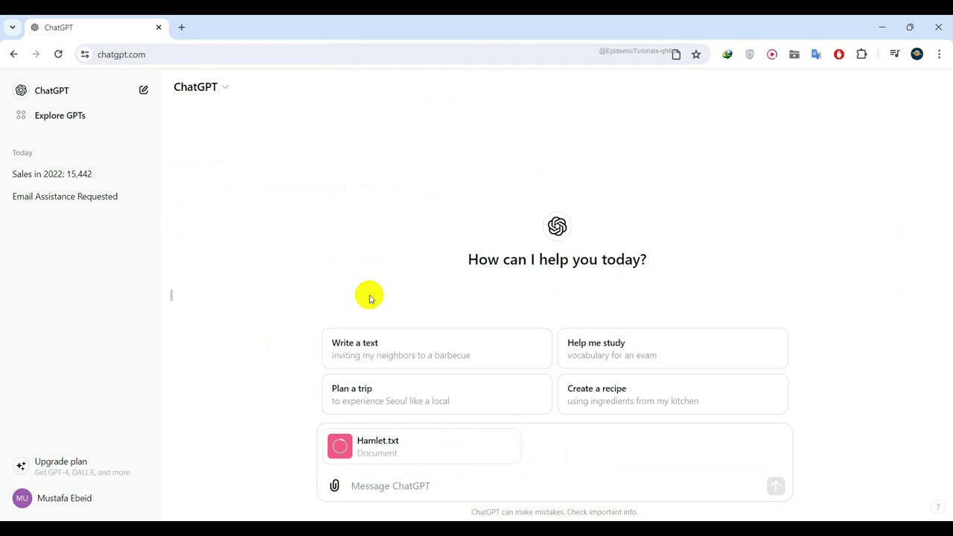
Step: Ask about the attached play: "Did Hamlet and Ophelia have sex?"
click(371, 486)
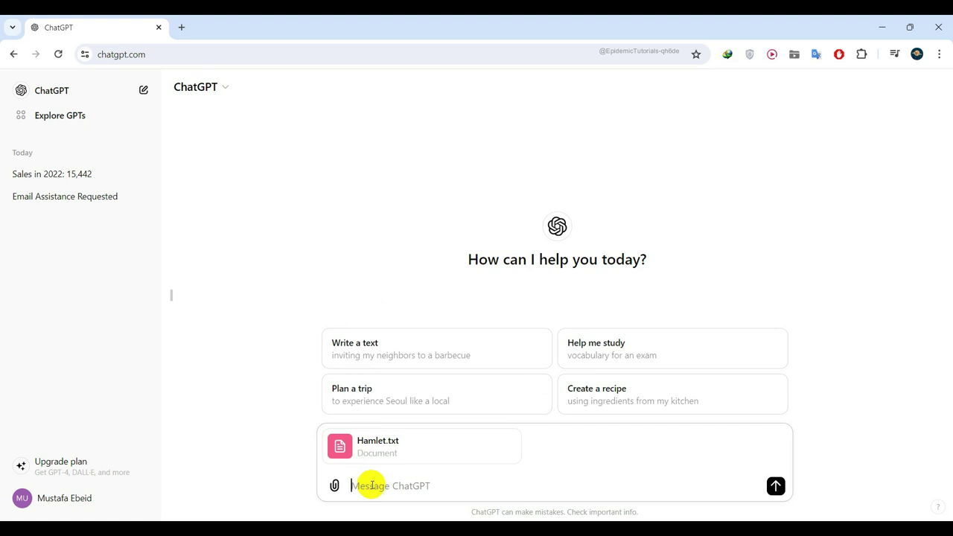
text(Did Hamlet and Ophelia have sex?)
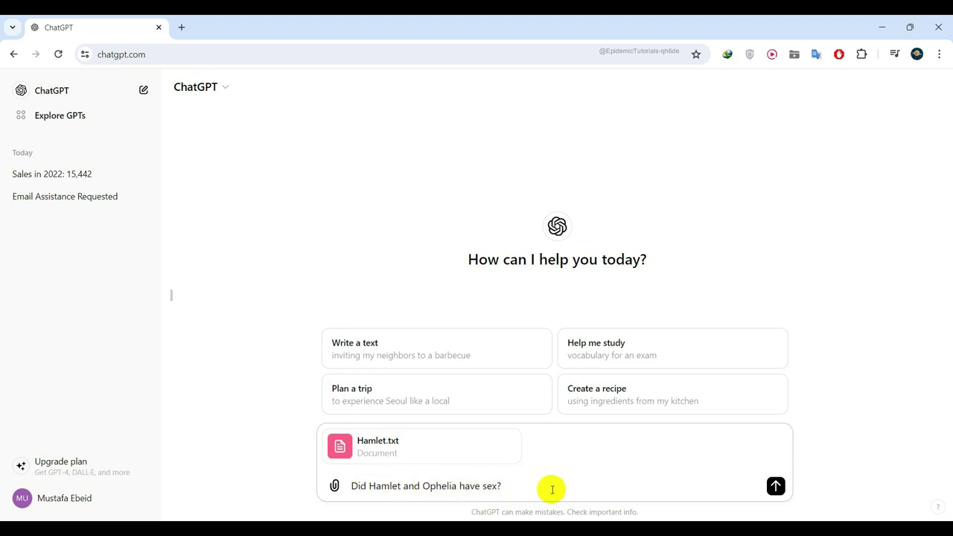
click(775, 486)
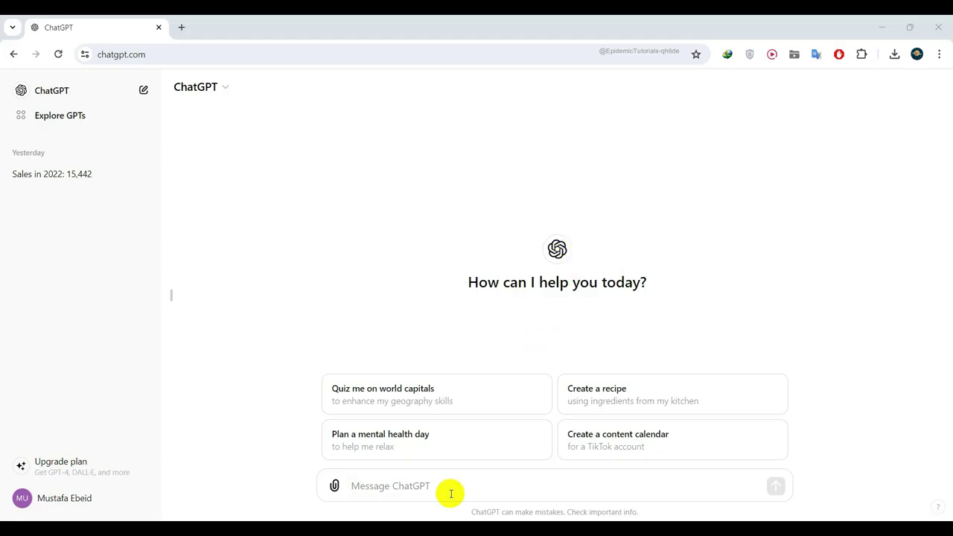
Step: In a new chat, request "write an article about reason for procrastination and how to avoid them"
click(443, 480)
text(write a)
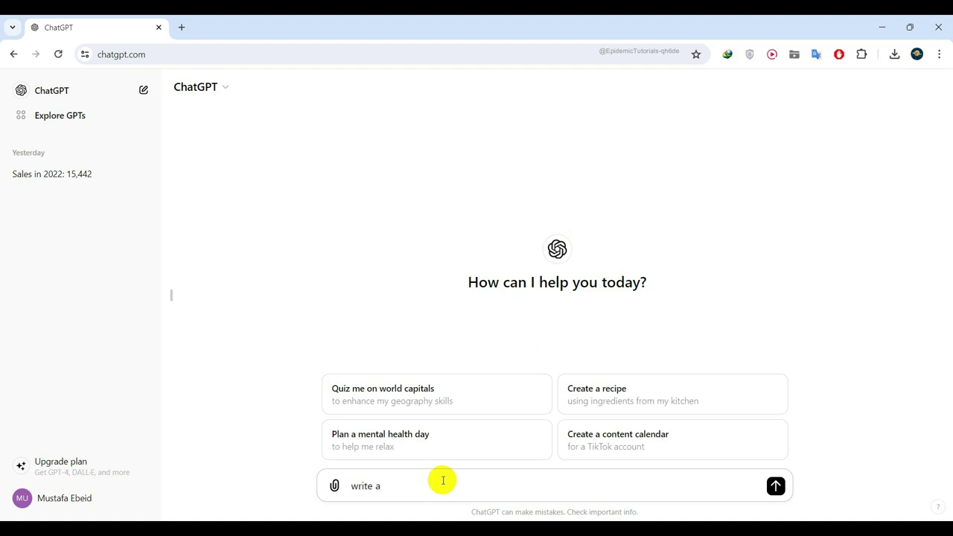
text(n article about reas)
text(on for procrastination and how to avoid)
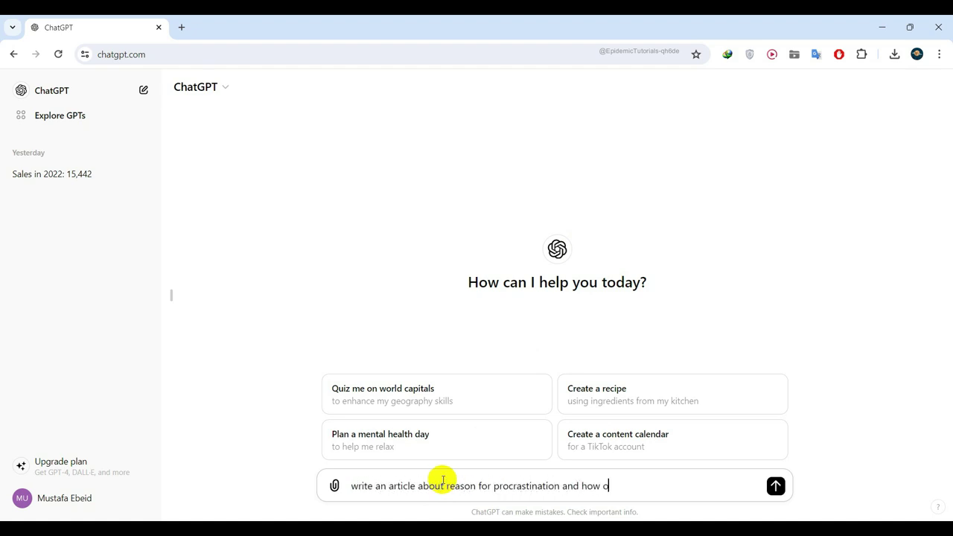
text( them)
key(Return)
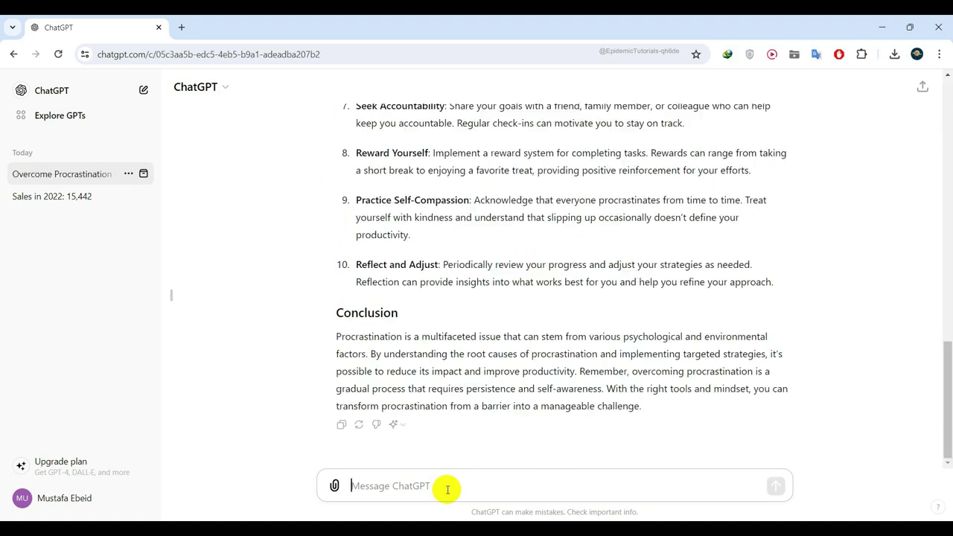
Step: Request "write me a workout plan for 4 days a weak" and, in a separate message, "write me a scary story"
text(write me a workout p)
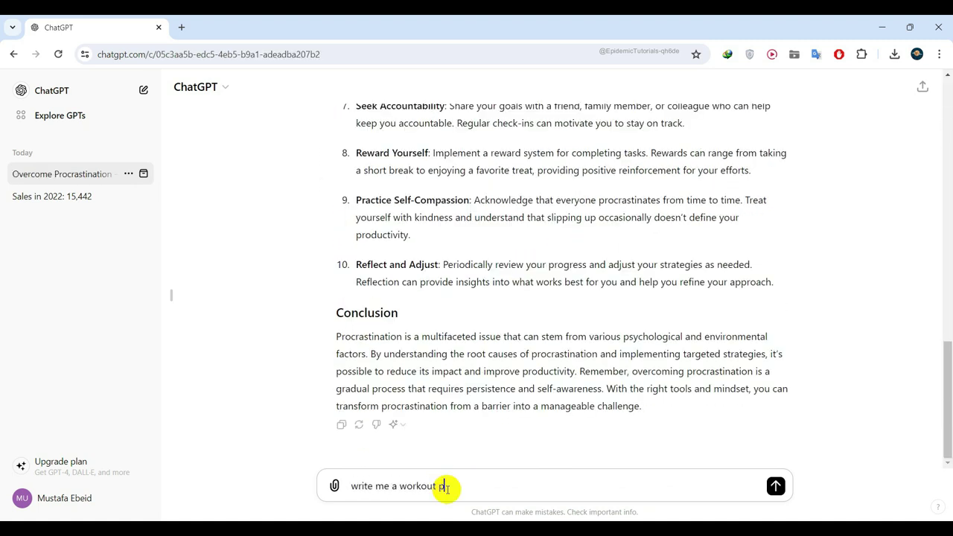
text(lan for 4 days a weak)
key(Return)
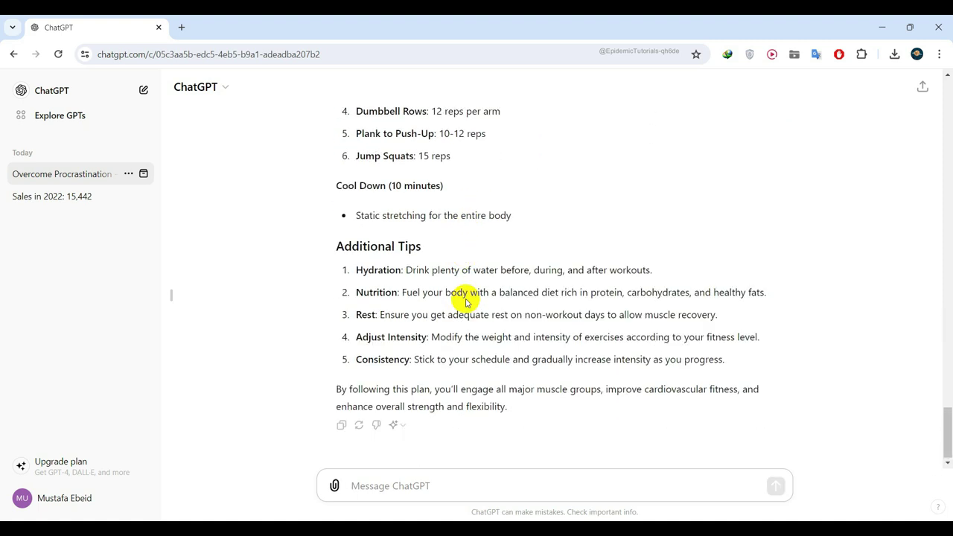
text(write me a scary story)
key(Return)
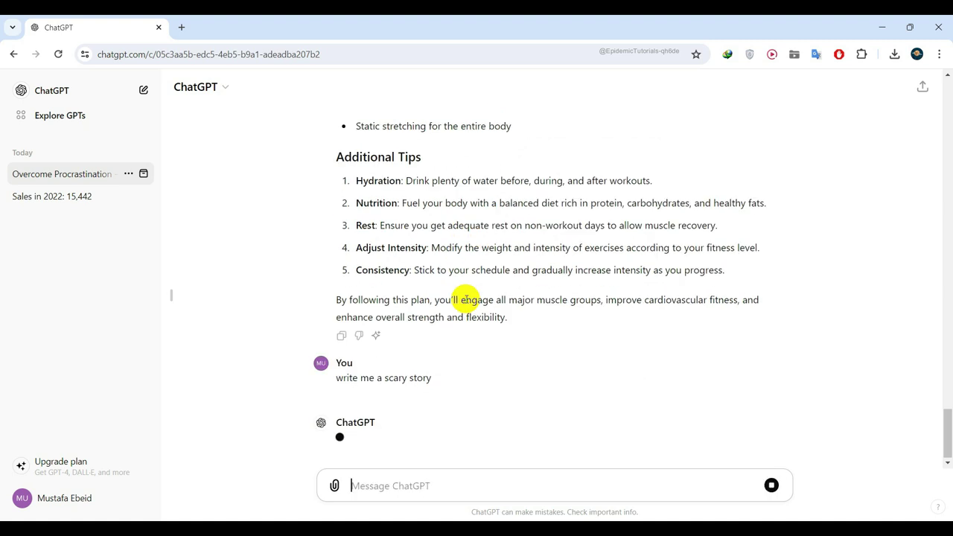